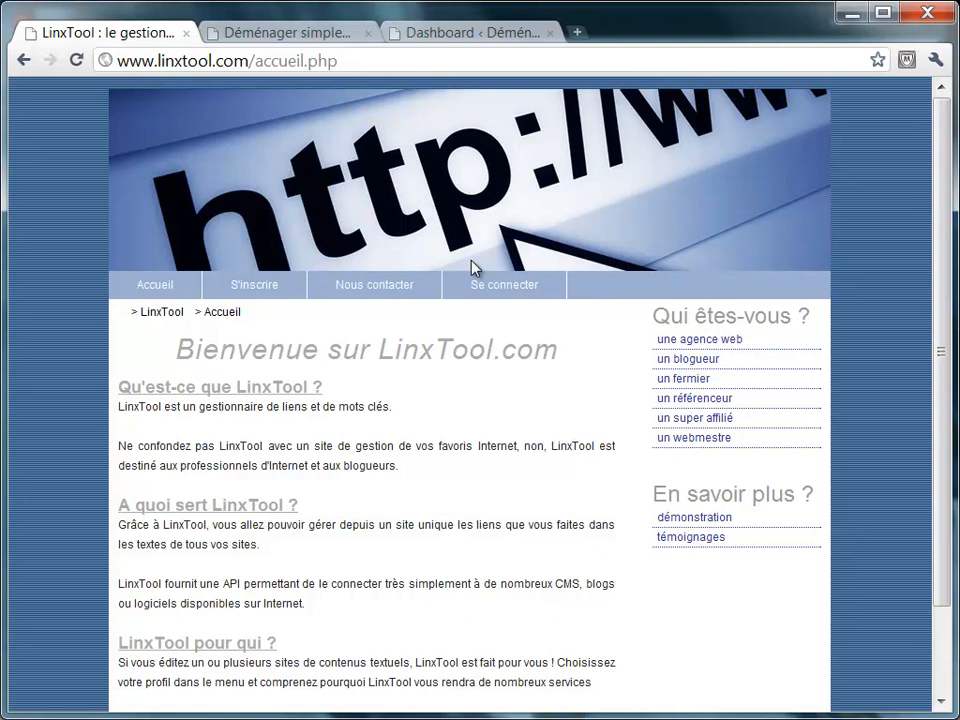
Log in to LinxTool with the account e-mail and password, then open the Mes mots-clés page.
{"action": "left_click", "coordinate": [499, 284]}
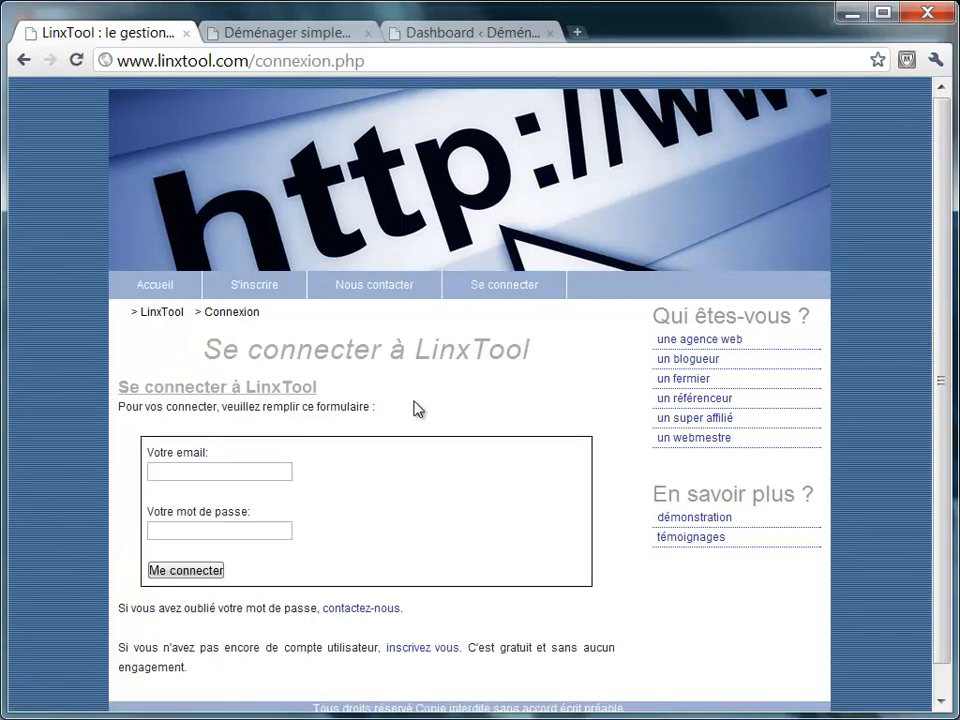
{"action": "left_click", "coordinate": [276, 471]}
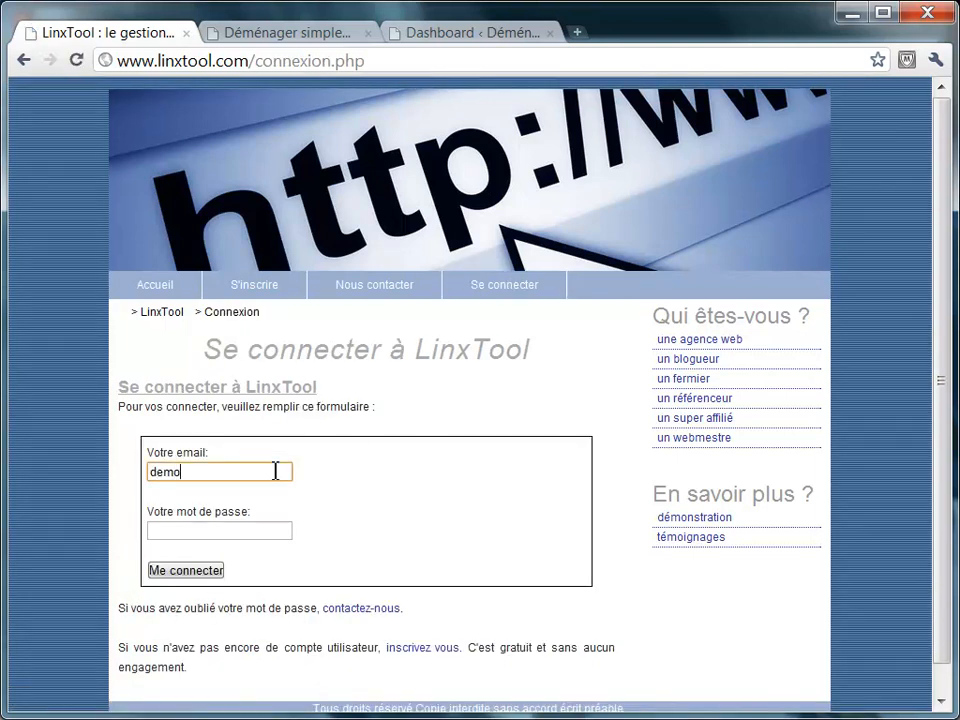
{"action": "key", "text": "Tab"}
{"action": "type", "text": "••••••••"}
{"action": "key", "text": "Return"}
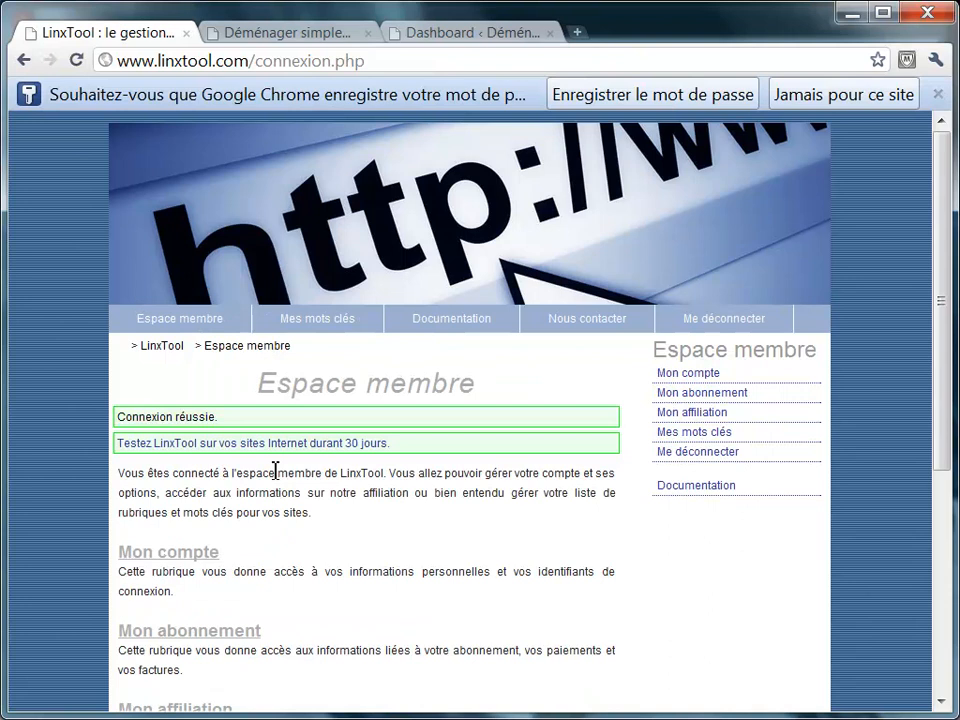
{"action": "left_click", "coordinate": [349, 320]}
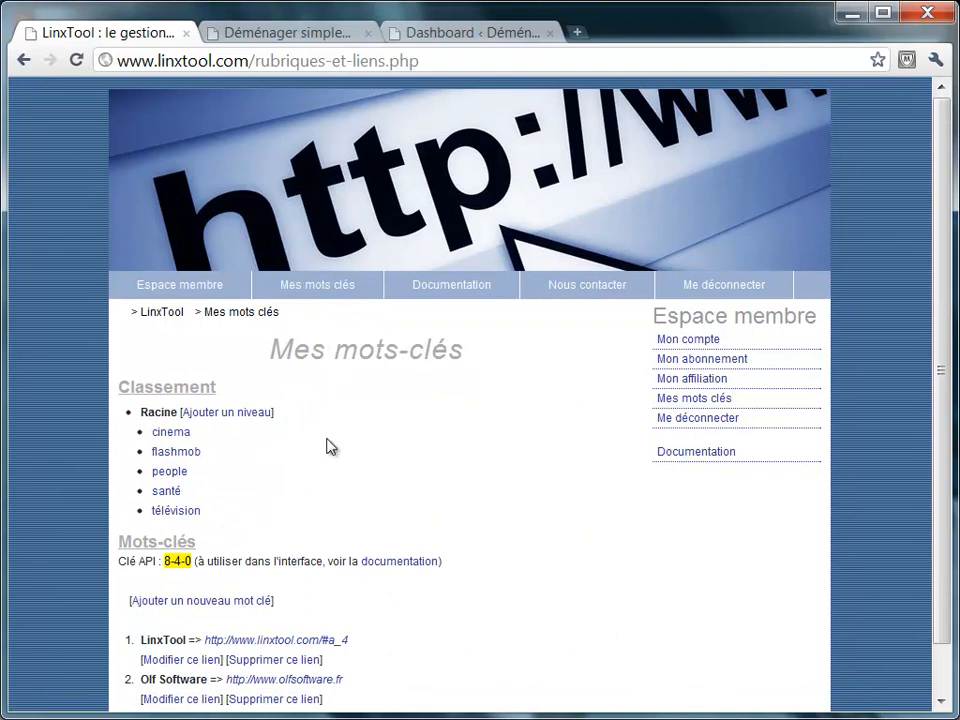
Open the Extension WordPress documentation and scroll through its plugin installation steps.
{"action": "left_click", "coordinate": [495, 289]}
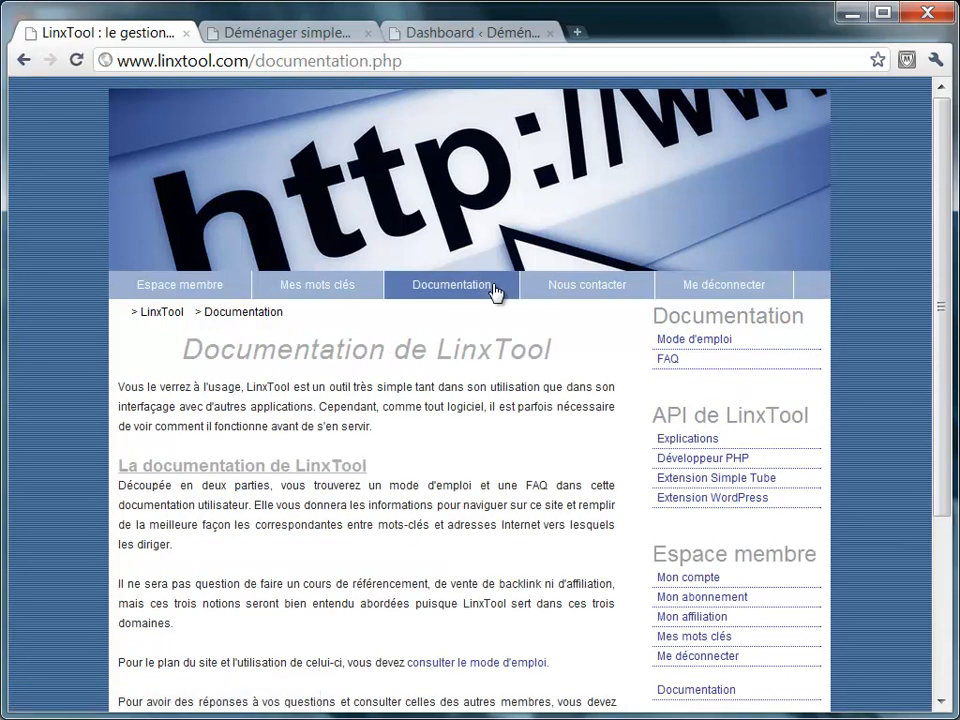
{"action": "left_click", "coordinate": [779, 499]}
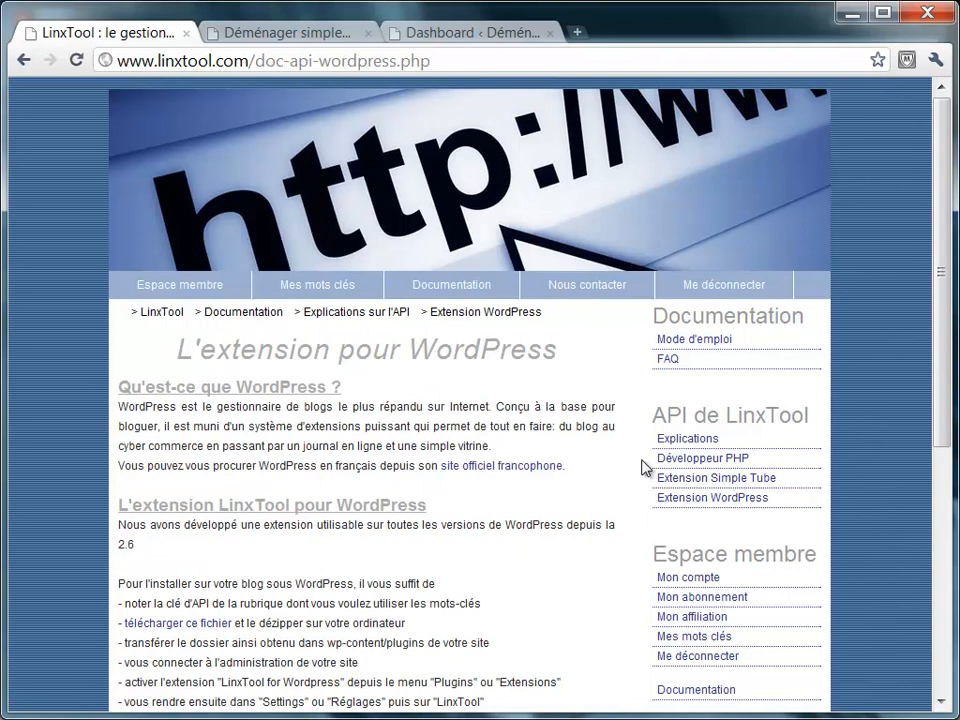
{"action": "scroll", "coordinate": [611, 455], "scroll_direction": "down", "scroll_amount": 3}
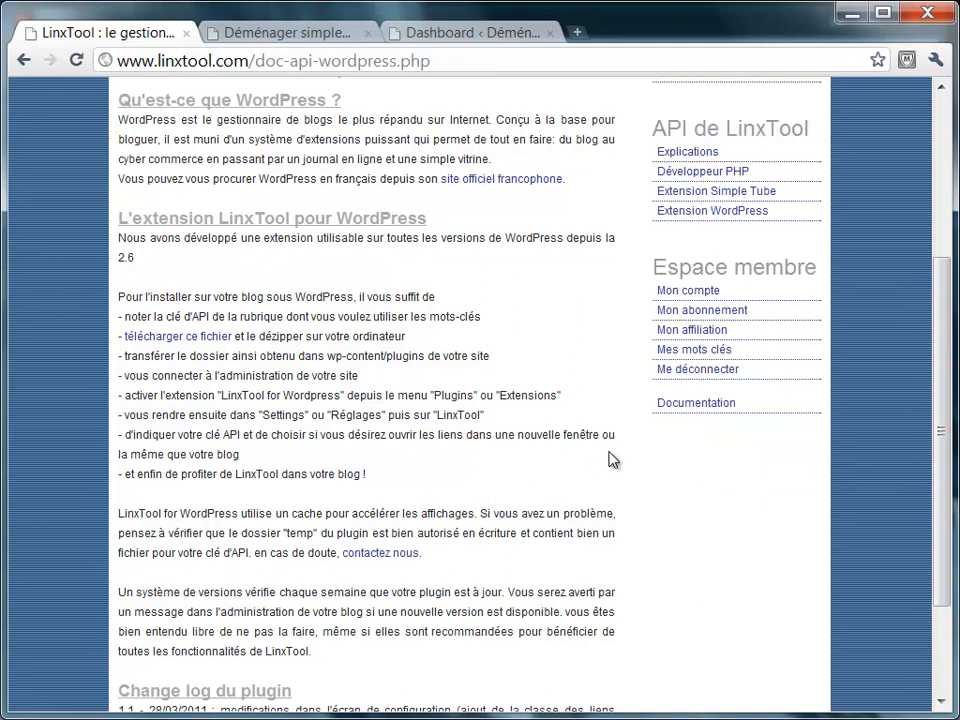
{"action": "scroll", "coordinate": [611, 455], "scroll_direction": "up", "scroll_amount": 3}
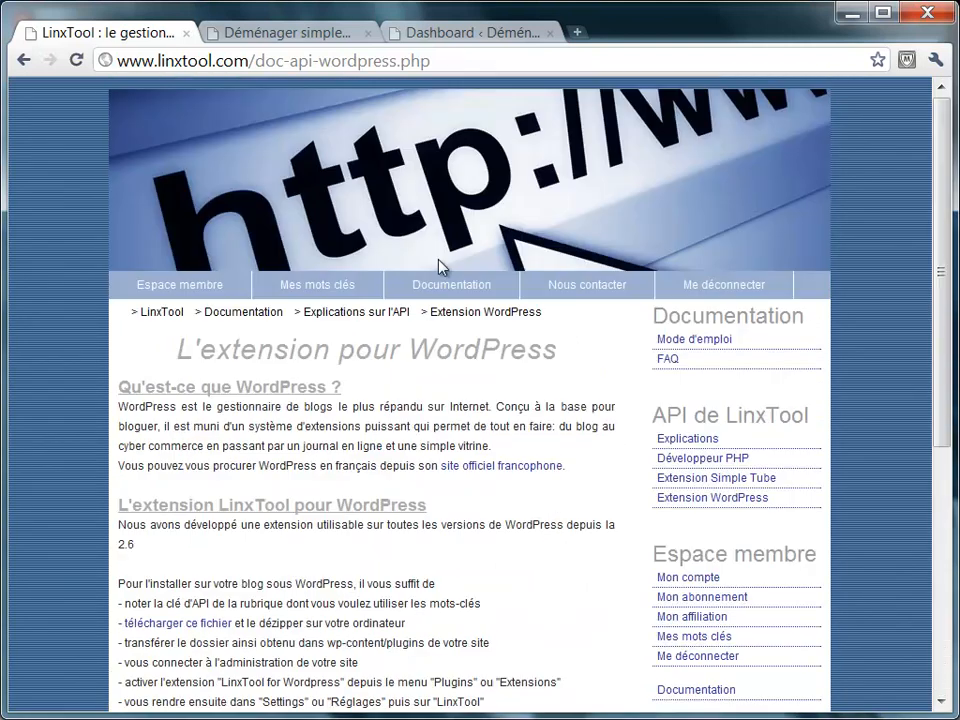
On the Déménager simplement blog, select the word Paris in the Déménageurs paris article, then return to LinxTool.
{"action": "left_click", "coordinate": [321, 33]}
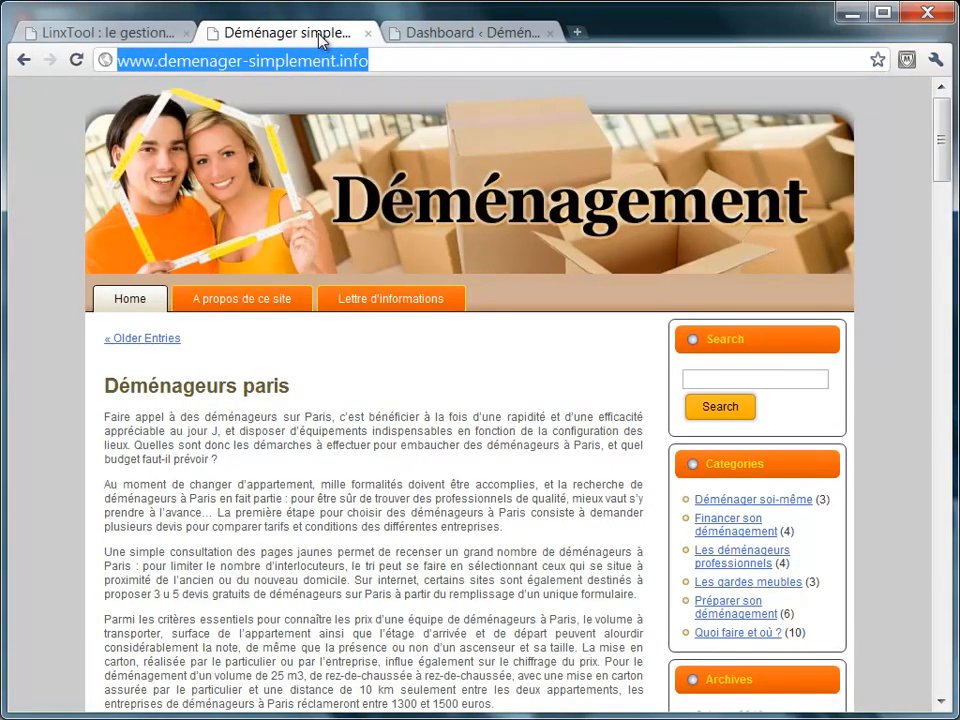
{"action": "left_click", "coordinate": [470, 452]}
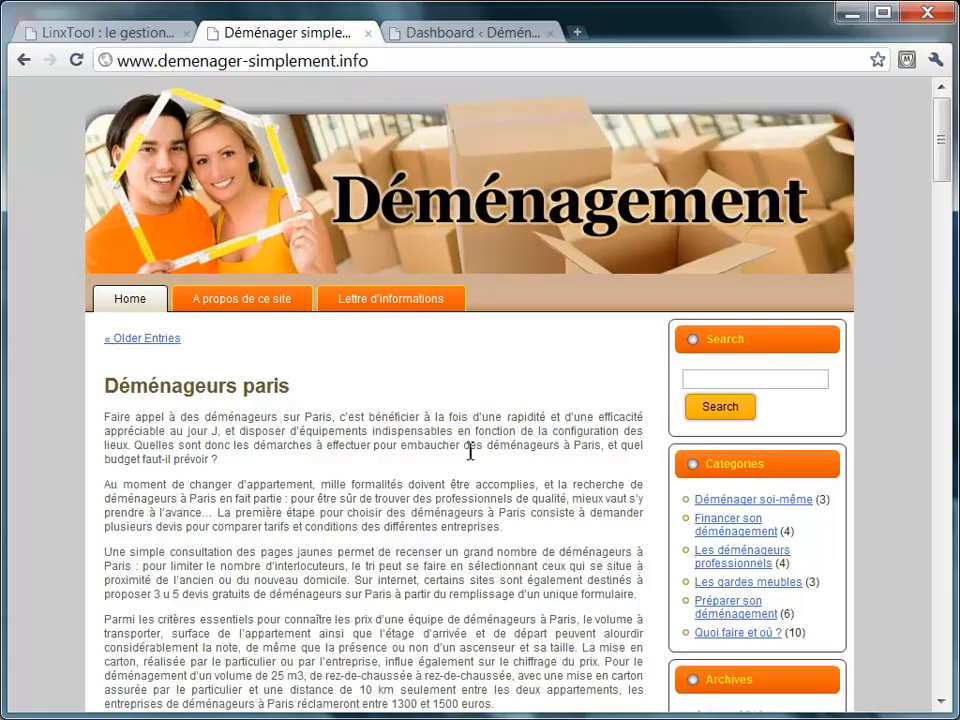
{"action": "middle_click", "coordinate": [470, 452]}
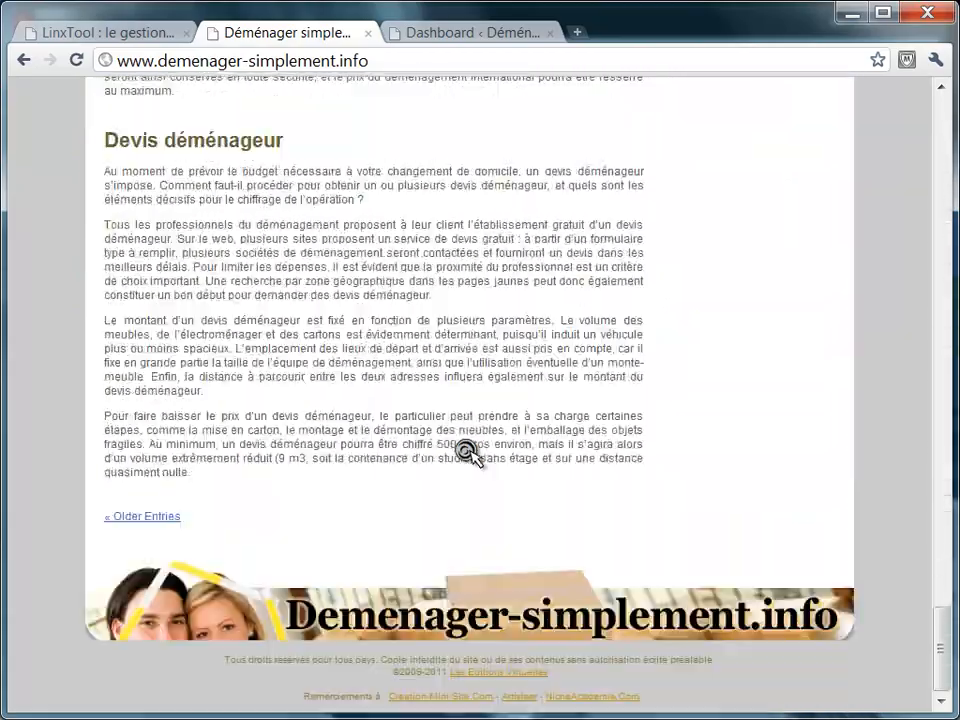
{"action": "scroll", "coordinate": [470, 452], "scroll_direction": "up", "scroll_amount": 3}
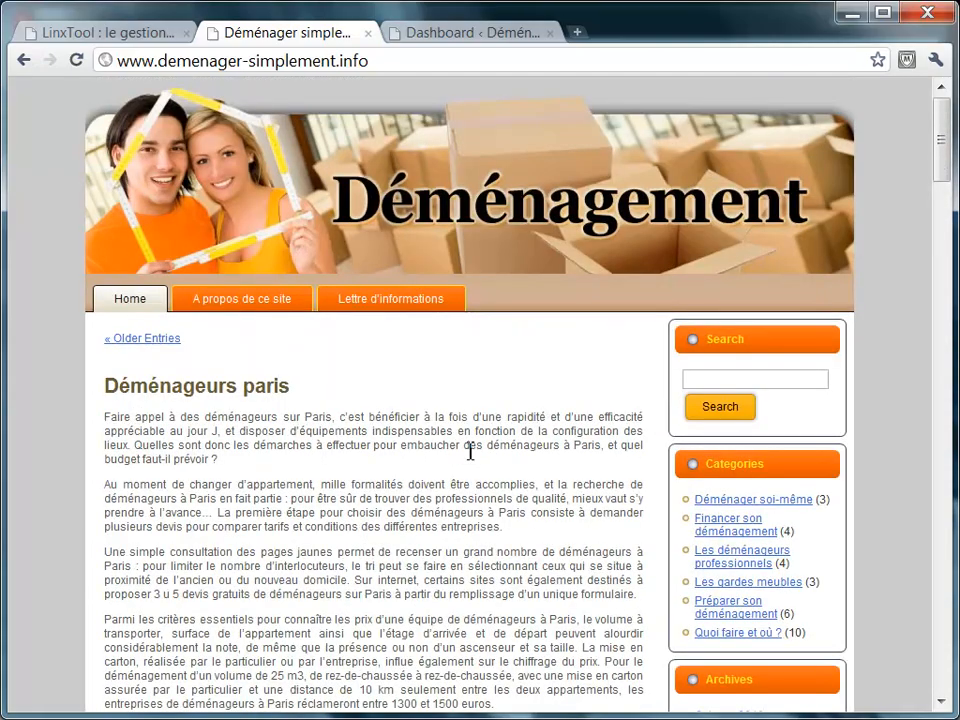
{"action": "double_click", "coordinate": [318, 416]}
{"action": "left_click", "coordinate": [144, 33]}
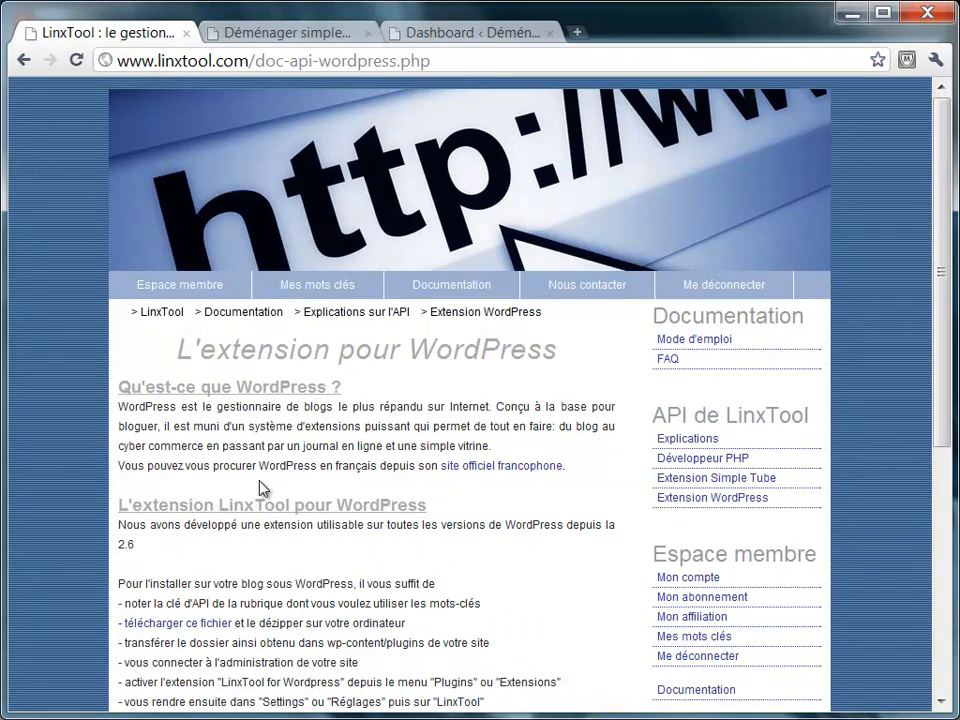
On Mes mots-clés, create a new category 'paris' under Racine.
{"action": "left_click", "coordinate": [269, 291]}
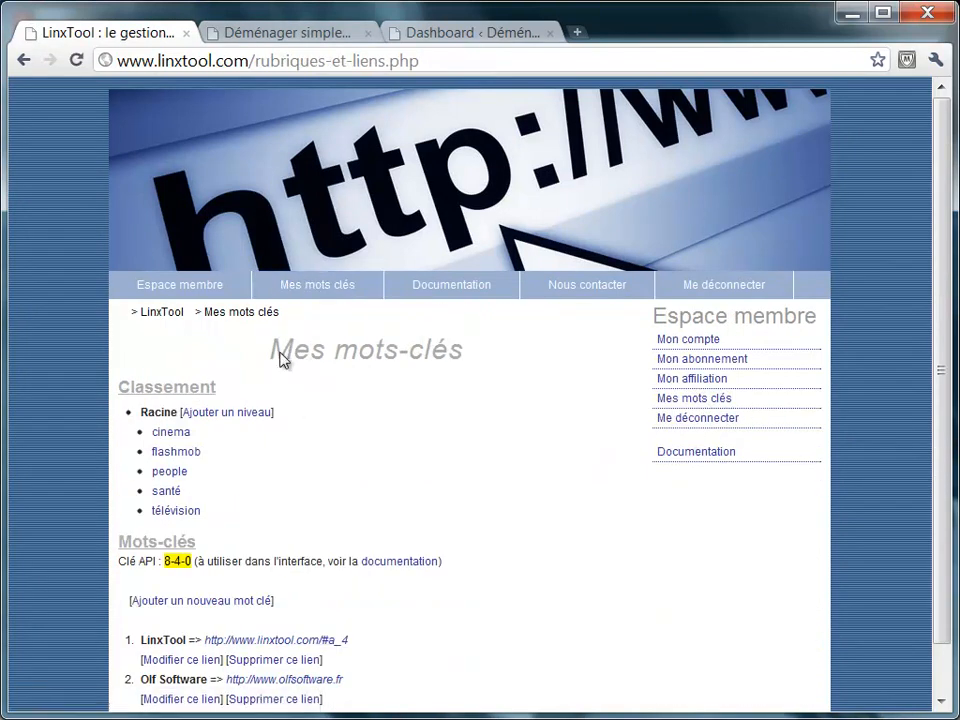
{"action": "left_click", "coordinate": [242, 415]}
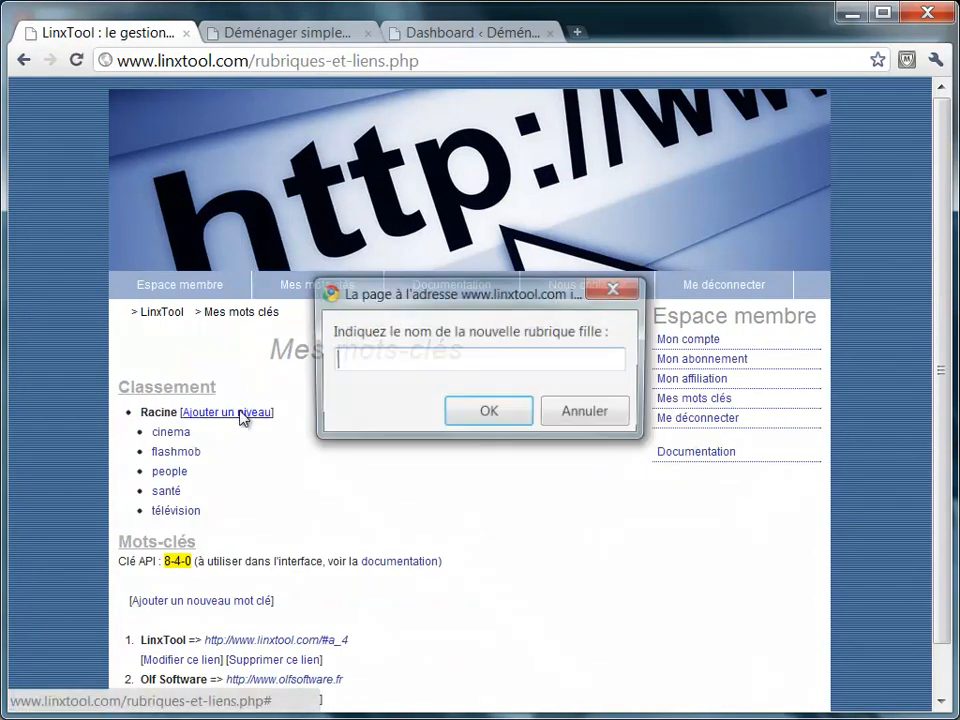
{"action": "type", "text": "demenager"}
{"action": "key", "text": "BackSpace"}
{"action": "key", "text": "BackSpace"}
{"action": "key", "text": "BackSpace"}
{"action": "key", "text": "BackSpace"}
{"action": "key", "text": "BackSpace"}
{"action": "key", "text": "BackSpace"}
{"action": "key", "text": "BackSpace"}
{"action": "key", "text": "BackSpace"}
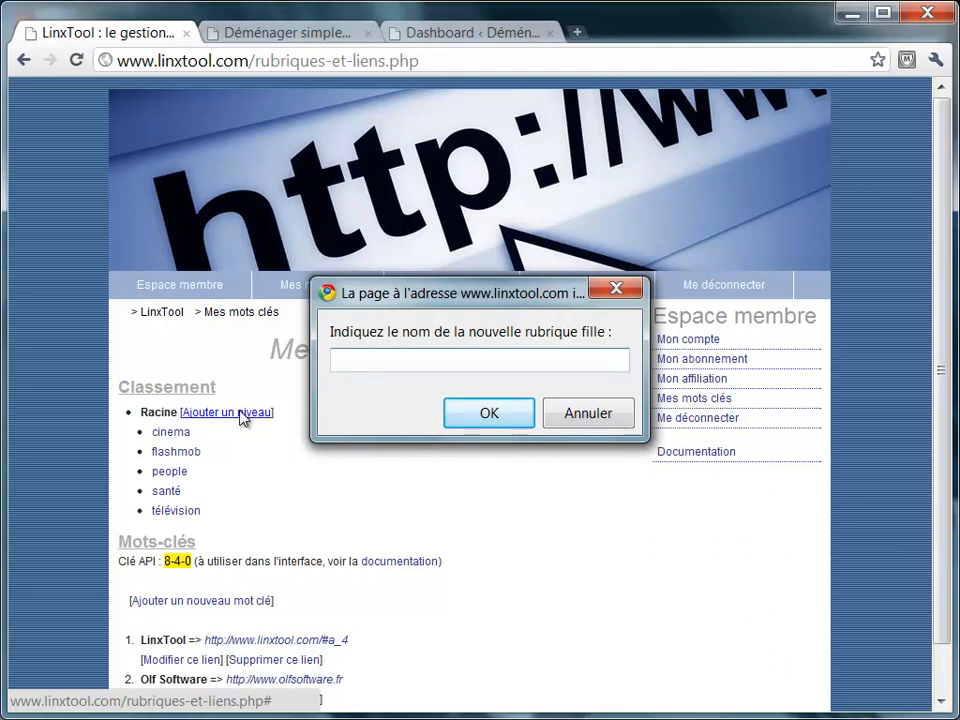
{"action": "type", "text": "paris"}
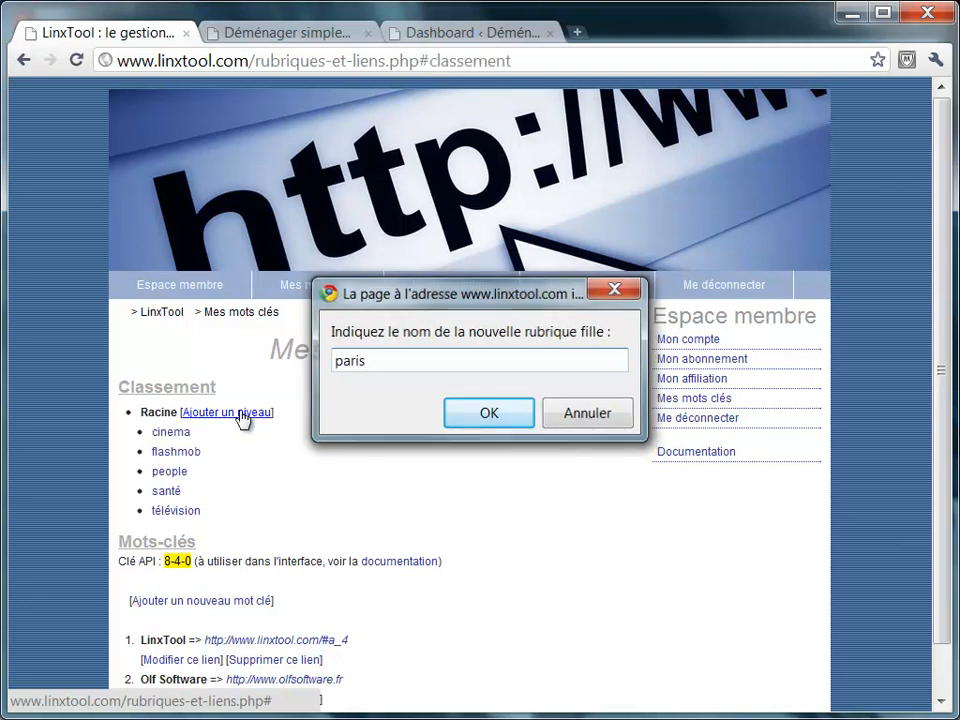
{"action": "key", "text": "Return"}
Inside paris, create the sub-category 'demenageur'.
{"action": "left_click", "coordinate": [164, 397]}
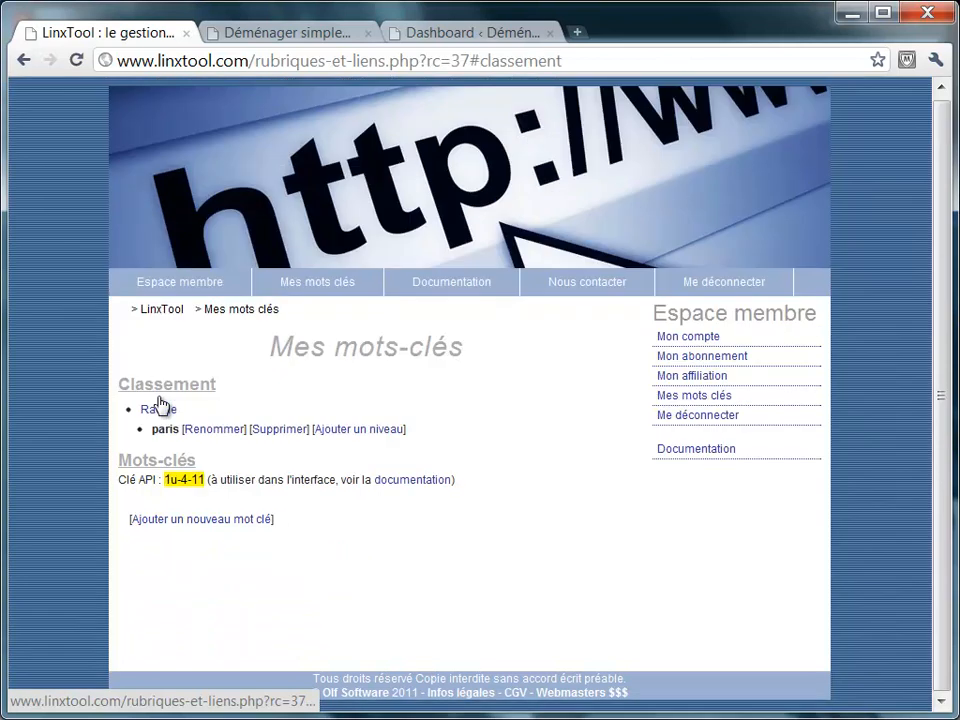
{"action": "left_click", "coordinate": [341, 434]}
{"action": "type", "text": "deme"}
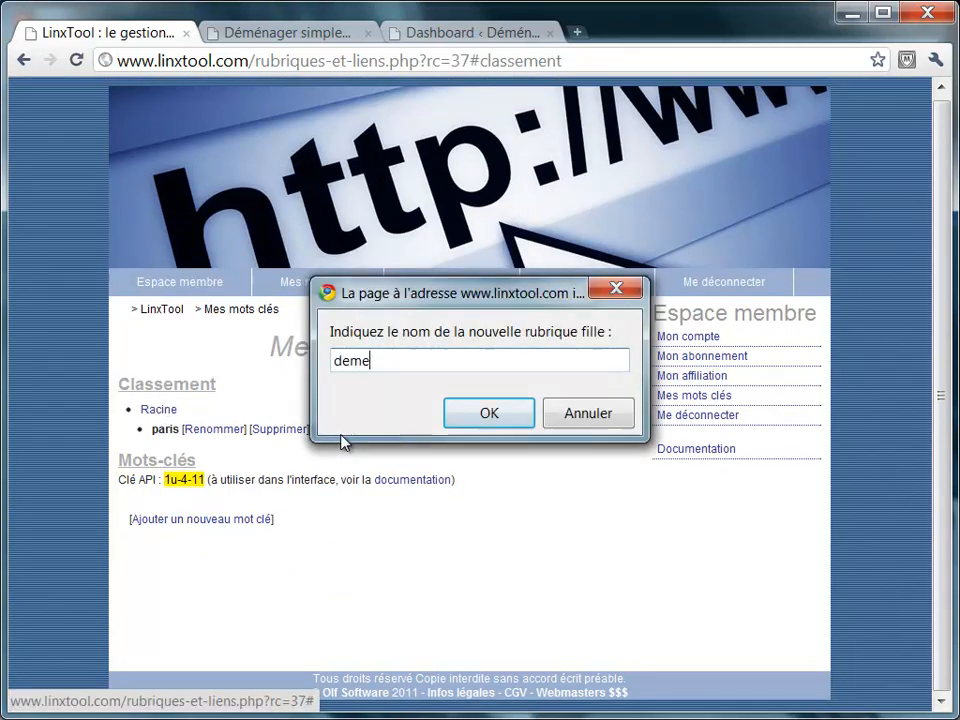
{"action": "type", "text": "nageur"}
{"action": "key", "text": "Return"}
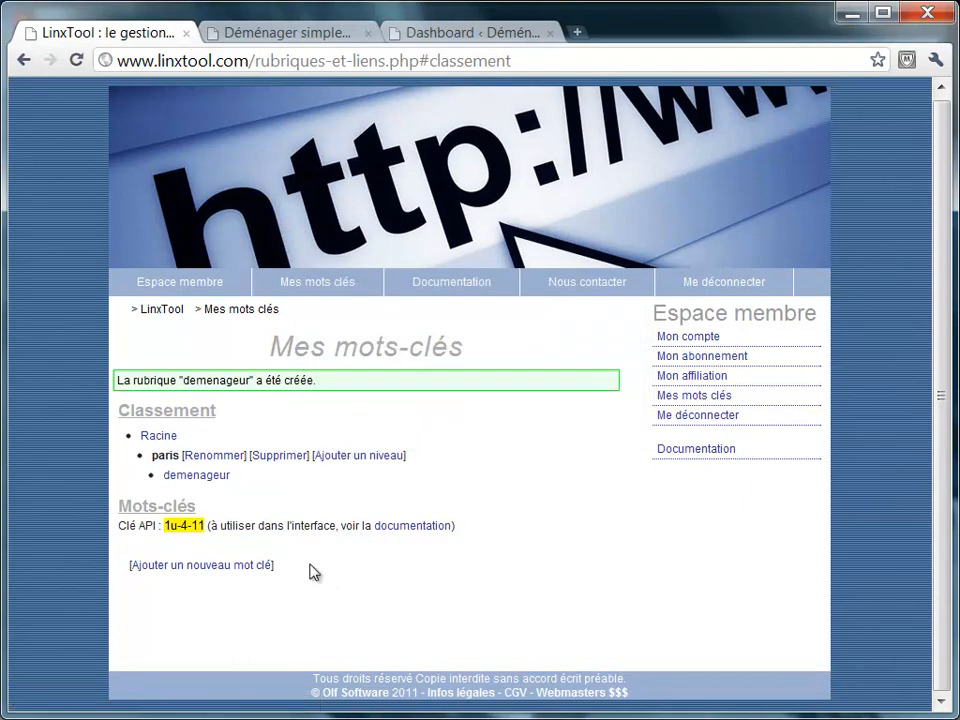
{"action": "left_click", "coordinate": [251, 565]}
{"action": "type", "text": "Paris"}
{"action": "key", "text": "Return"}
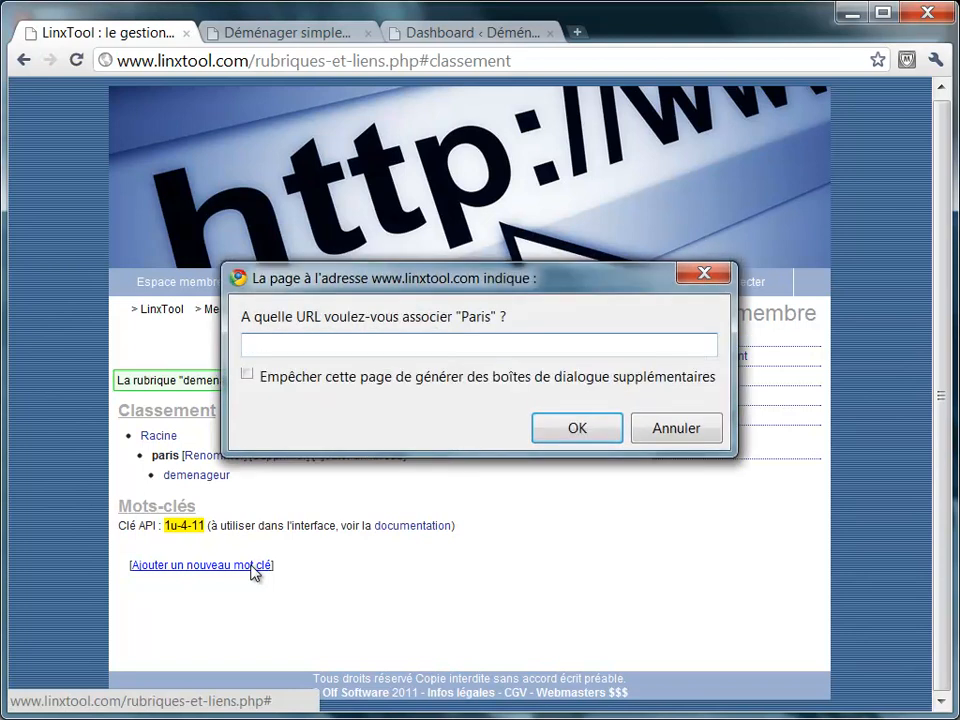
{"action": "type", "text": "http://www.pari"}
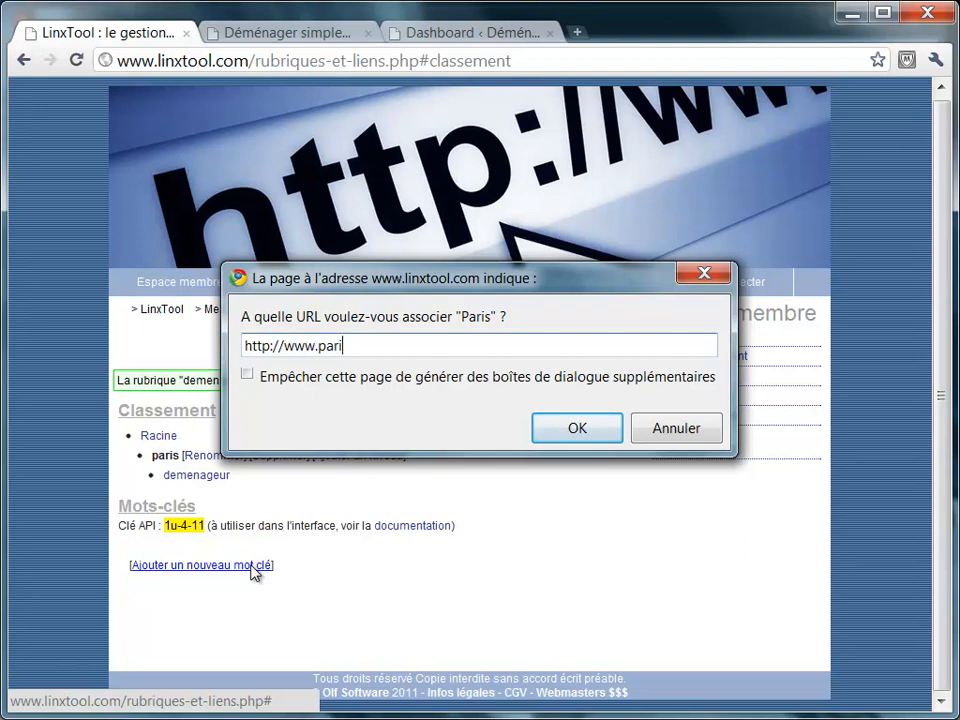
{"action": "type", "text": "s.fr"}
{"action": "key", "text": "Return"}
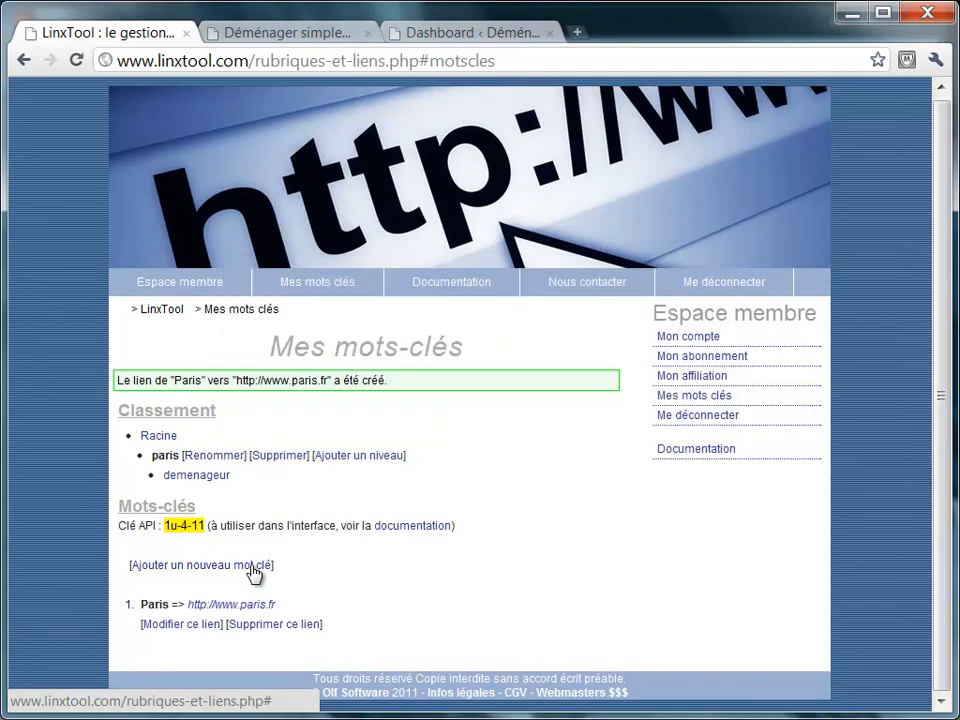
{"action": "left_click", "coordinate": [211, 477]}
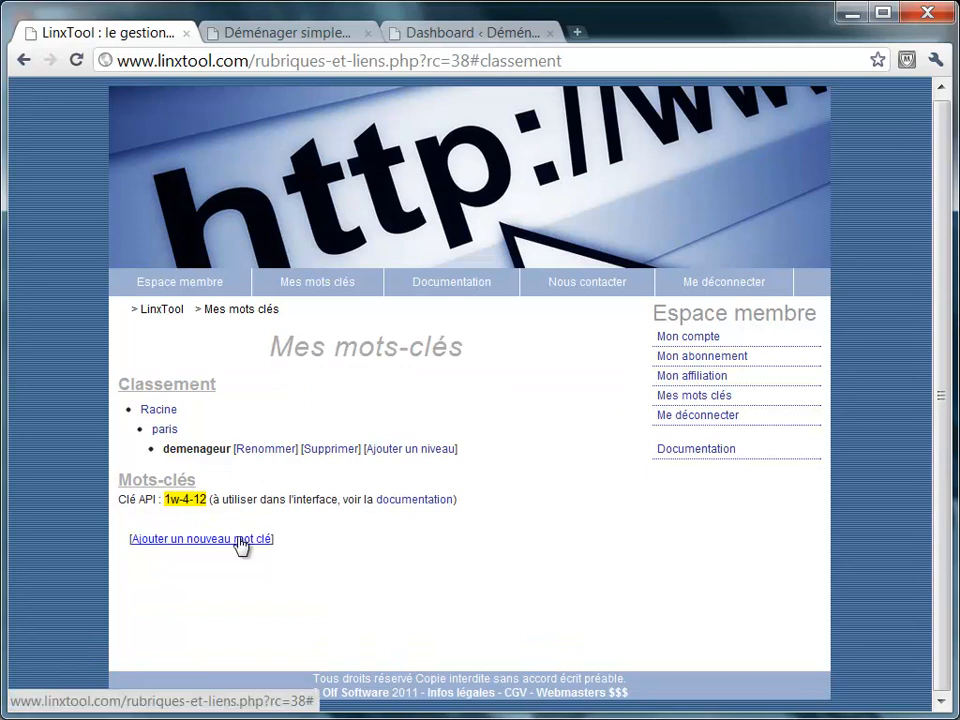
{"action": "left_click", "coordinate": [305, 40]}
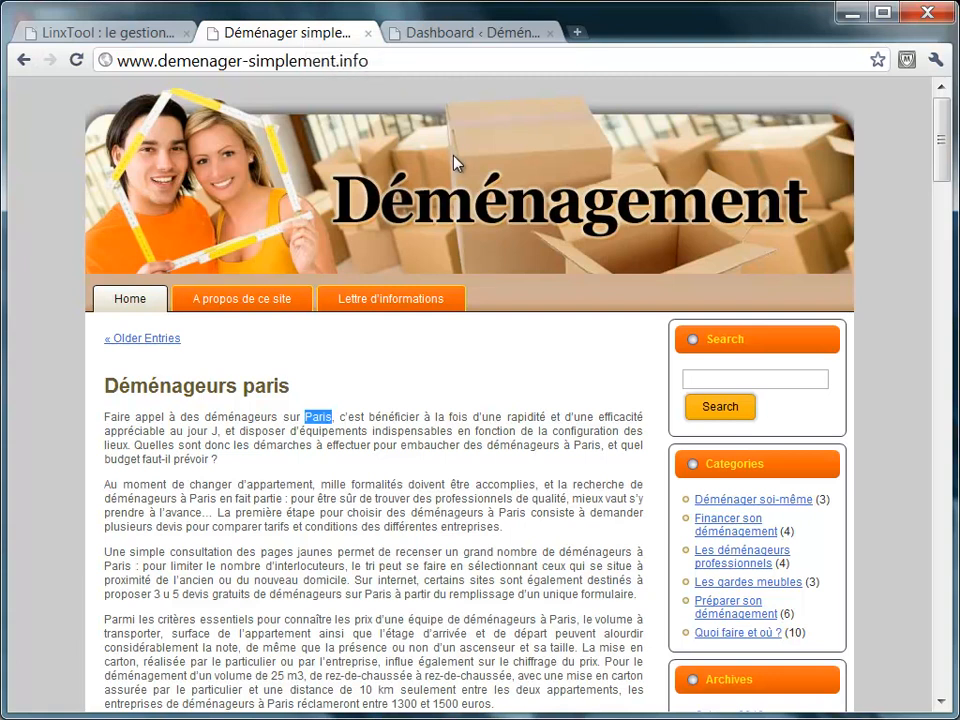
{"action": "left_click", "coordinate": [155, 37]}
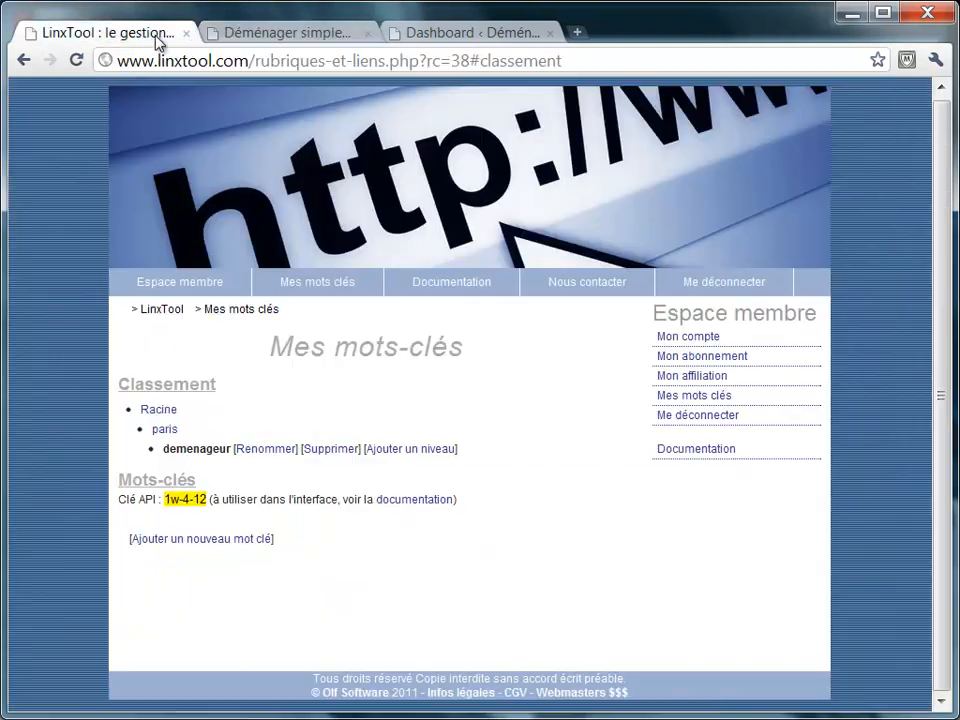
{"action": "left_click", "coordinate": [198, 548]}
{"action": "type", "text": "déménager"}
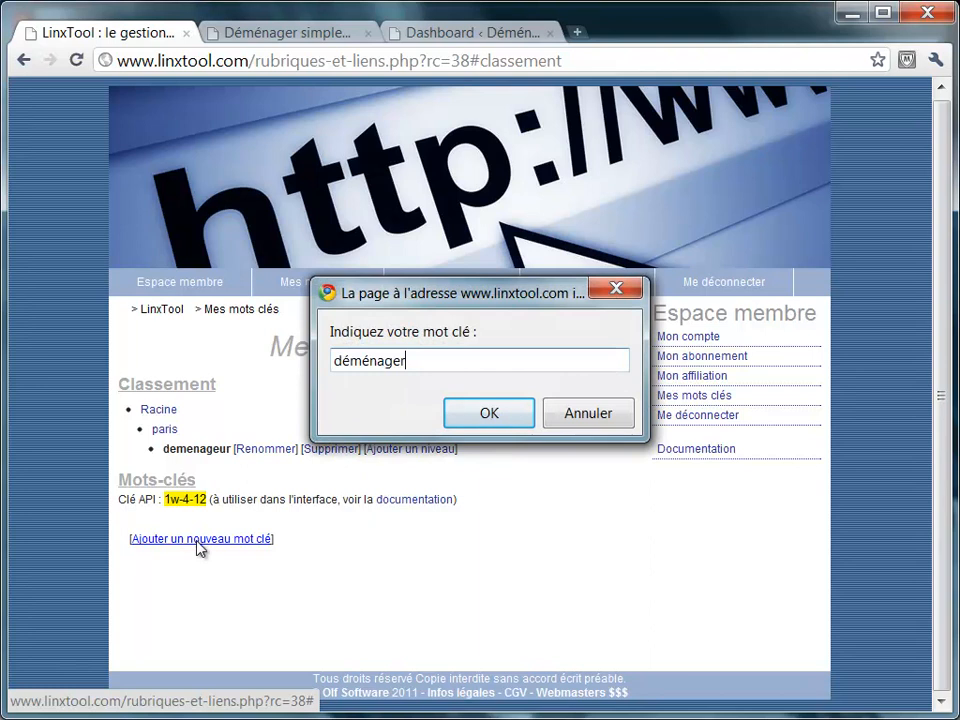
{"action": "key", "text": "Return"}
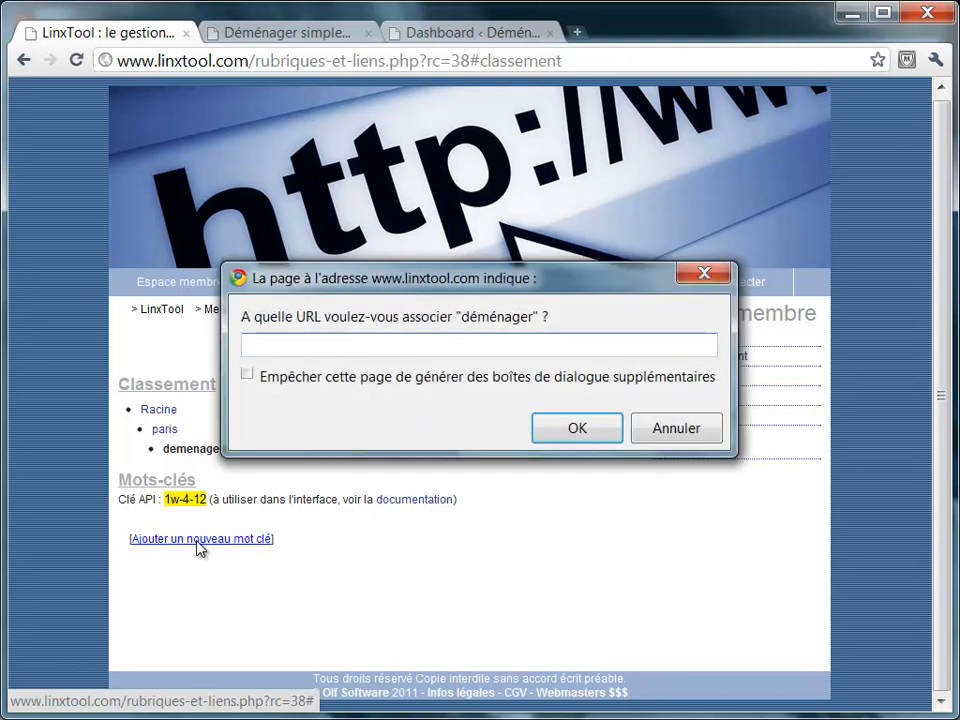
{"action": "type", "text": "http:/"}
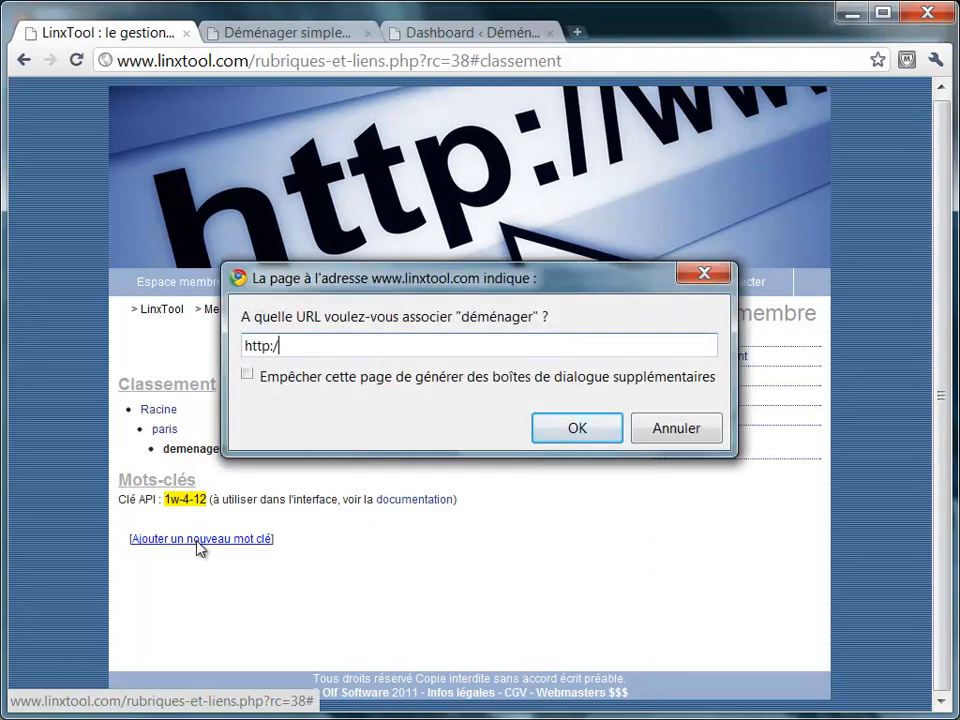
{"action": "type", "text": "/www.demenage"}
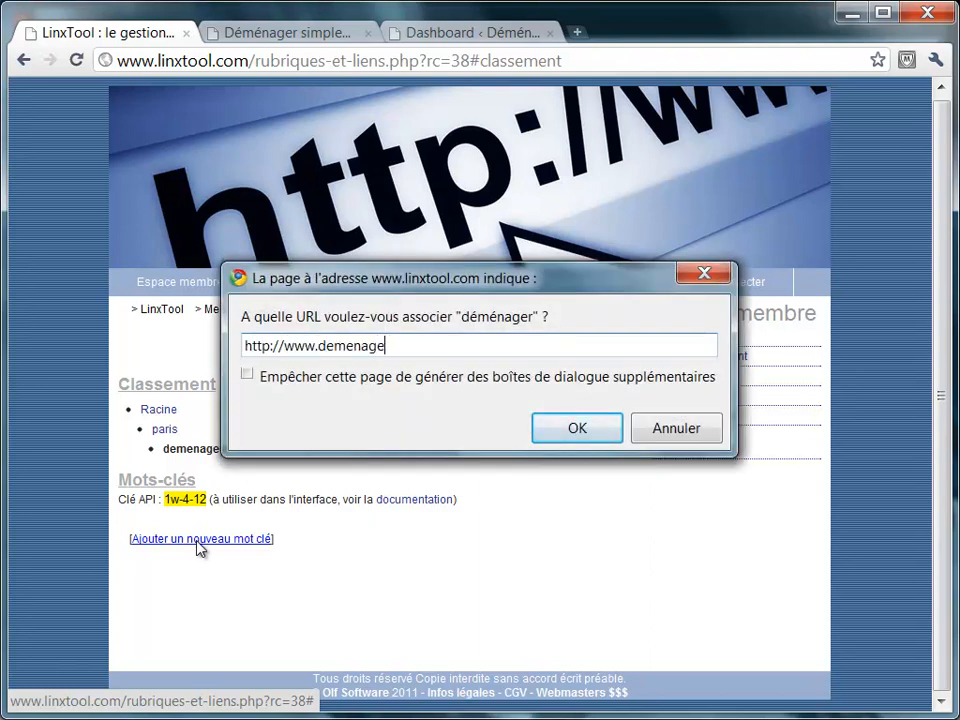
{"action": "type", "text": "r.com"}
{"action": "key", "text": "Return"}
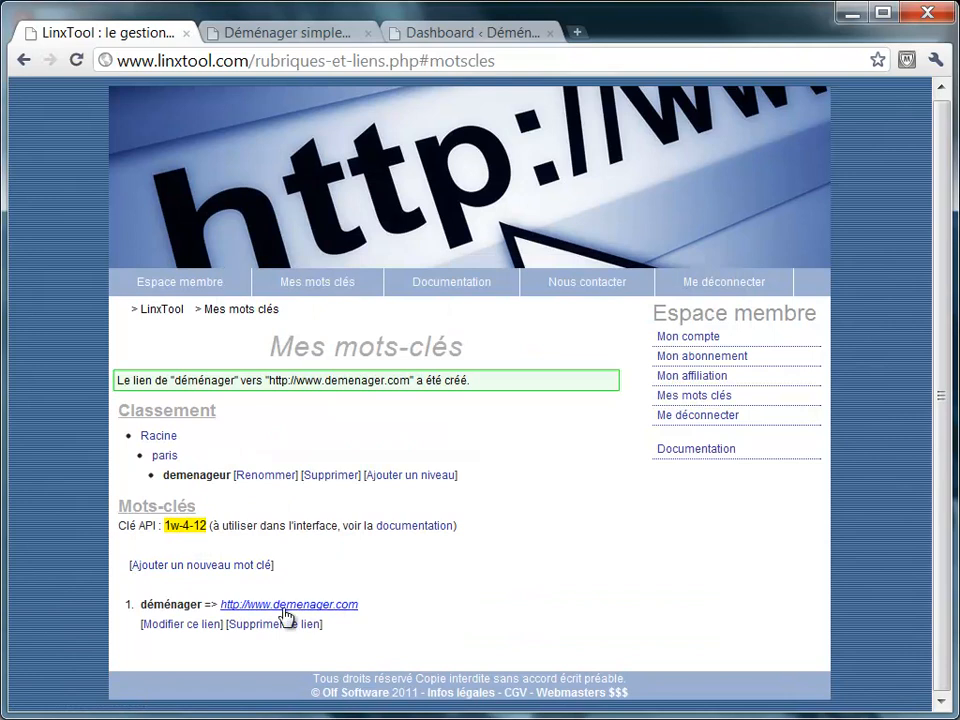
{"action": "left_click", "coordinate": [216, 566]}
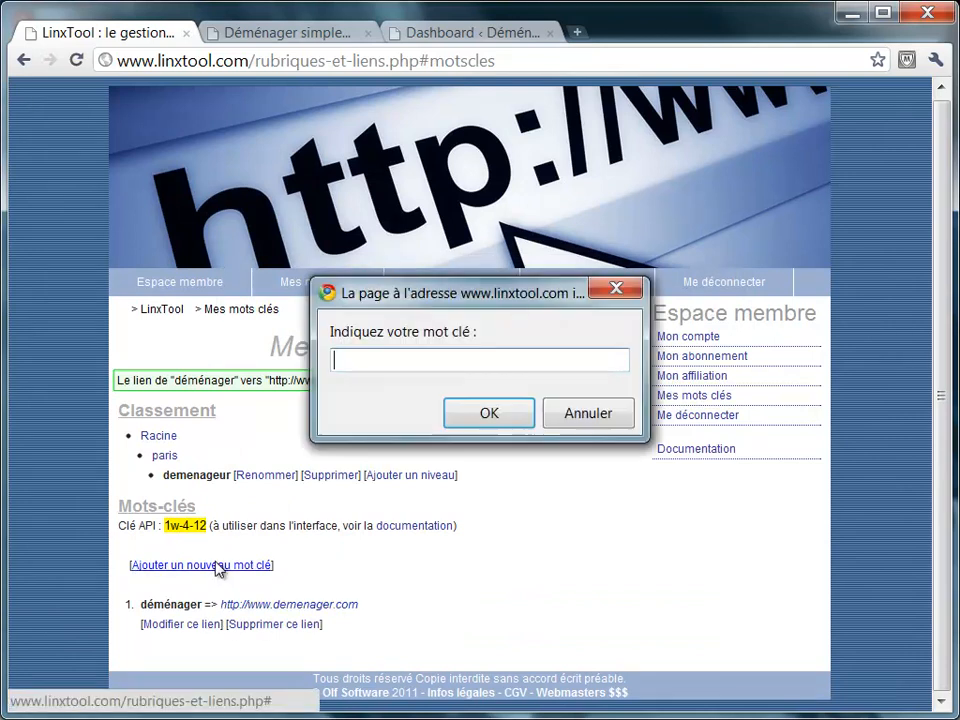
{"action": "type", "text": "éménageur"}
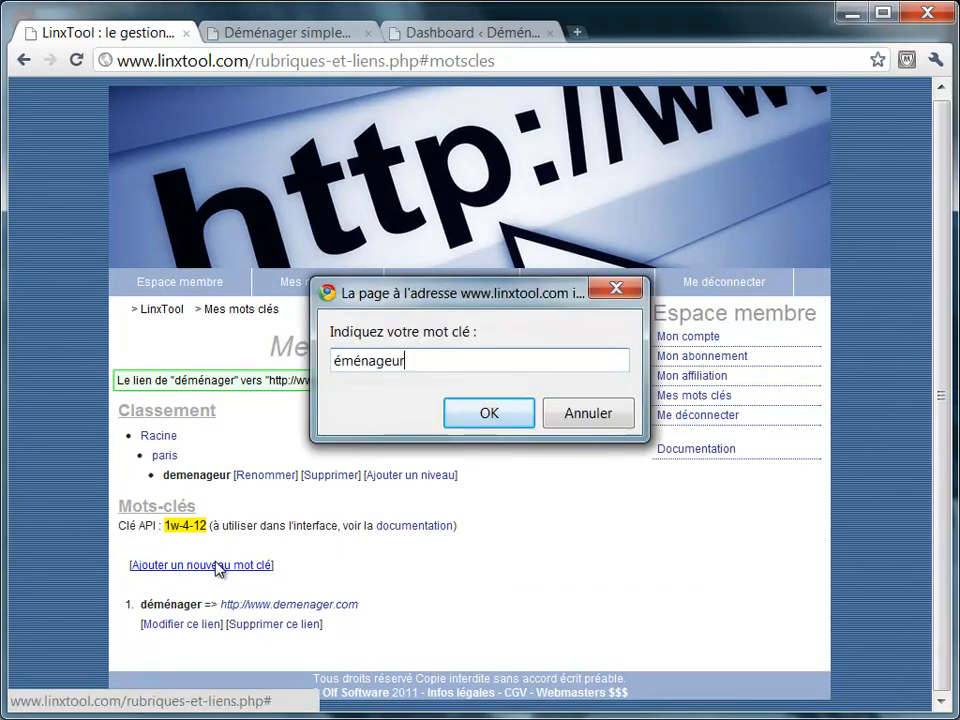
{"action": "key", "text": "Home"}
{"action": "type", "text": "d"}
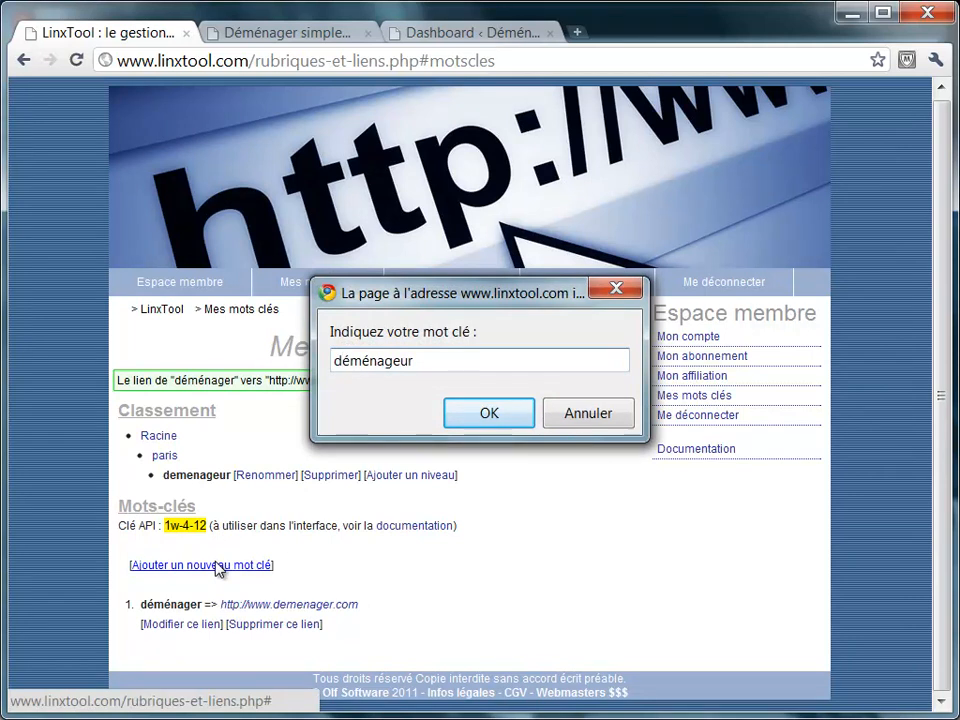
{"action": "key", "text": "Return"}
{"action": "type", "text": "http://www.memena"}
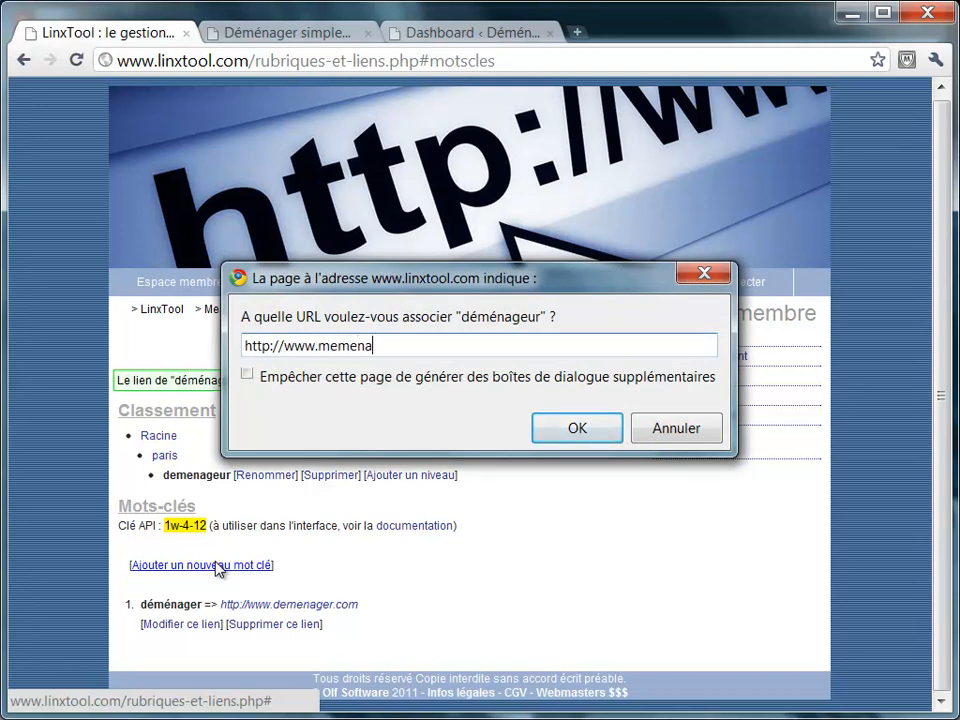
{"action": "type", "text": "geur.com"}
{"action": "key", "text": "Return"}
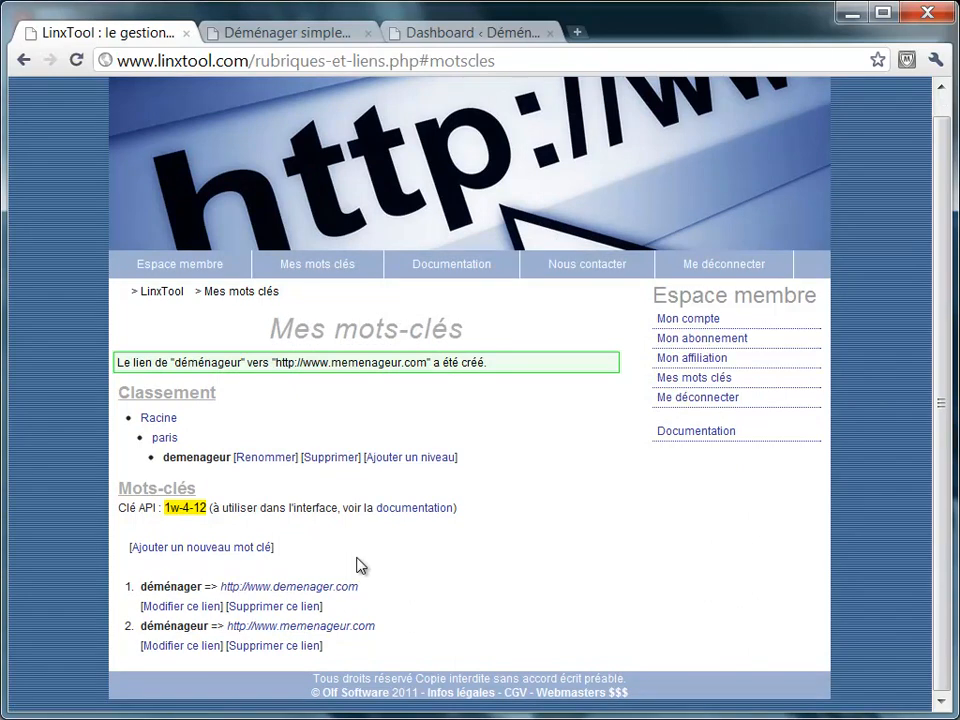
Select the API key of the paris > demenageur category, then go to the Documentation page.
{"action": "left_click", "coordinate": [324, 36]}
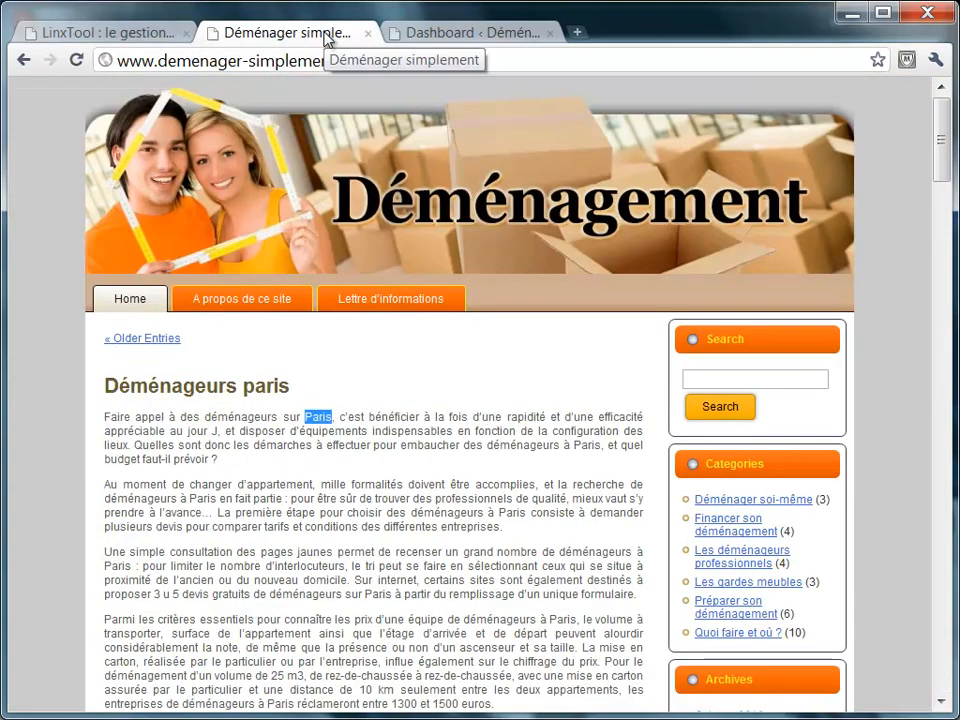
{"action": "left_click", "coordinate": [341, 371]}
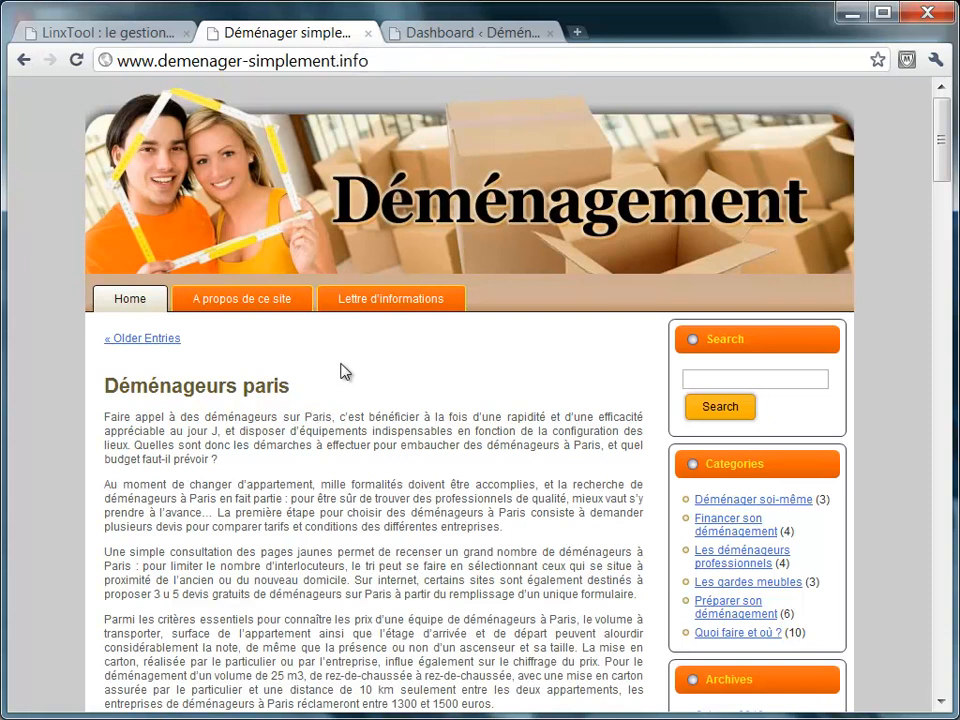
{"action": "left_click", "coordinate": [145, 38]}
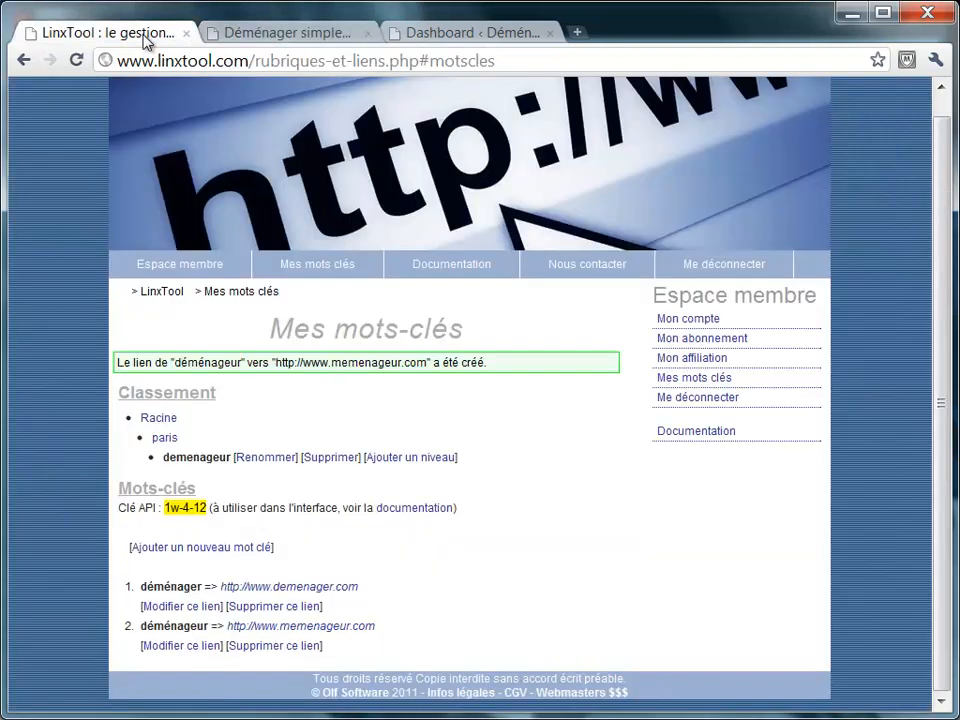
{"action": "left_click", "coordinate": [165, 439]}
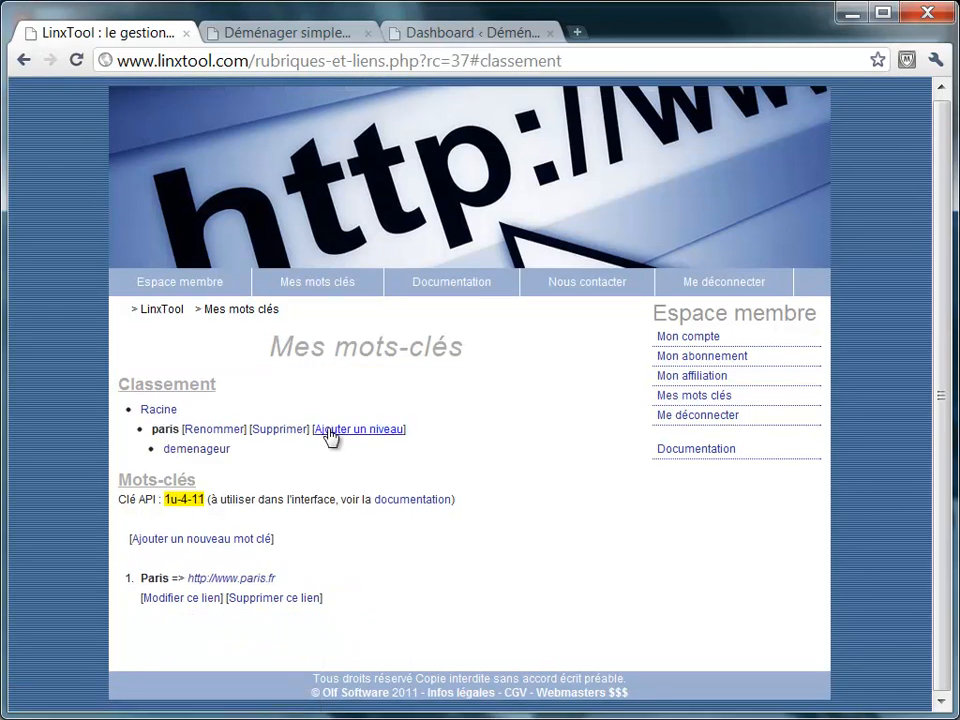
{"action": "left_click", "coordinate": [214, 452]}
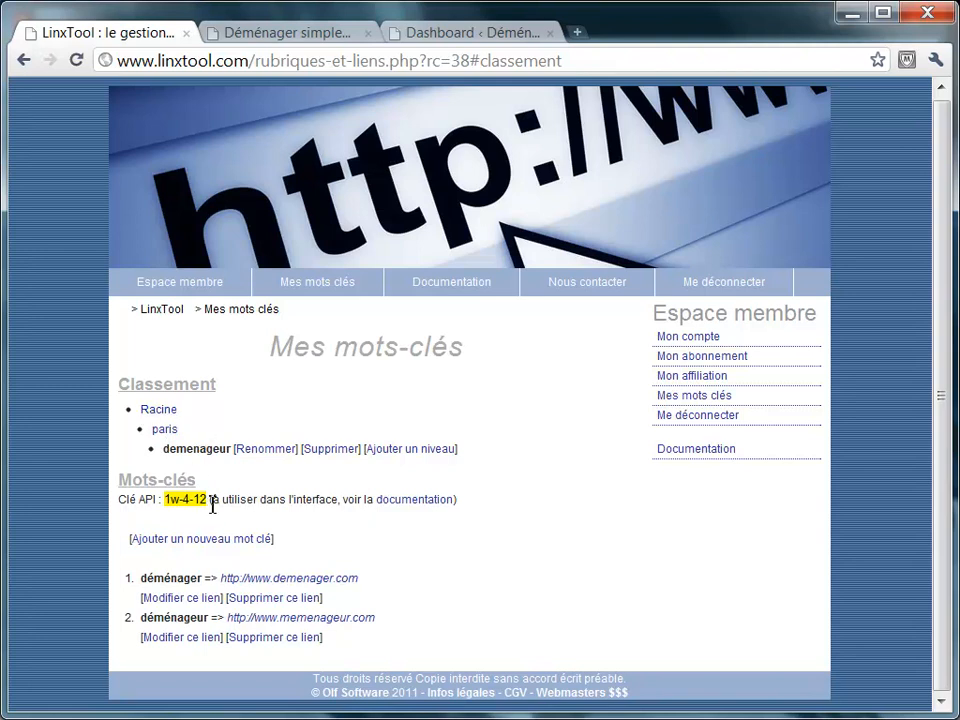
{"action": "left_click_drag", "start_coordinate": [206, 499], "coordinate": [165, 502]}
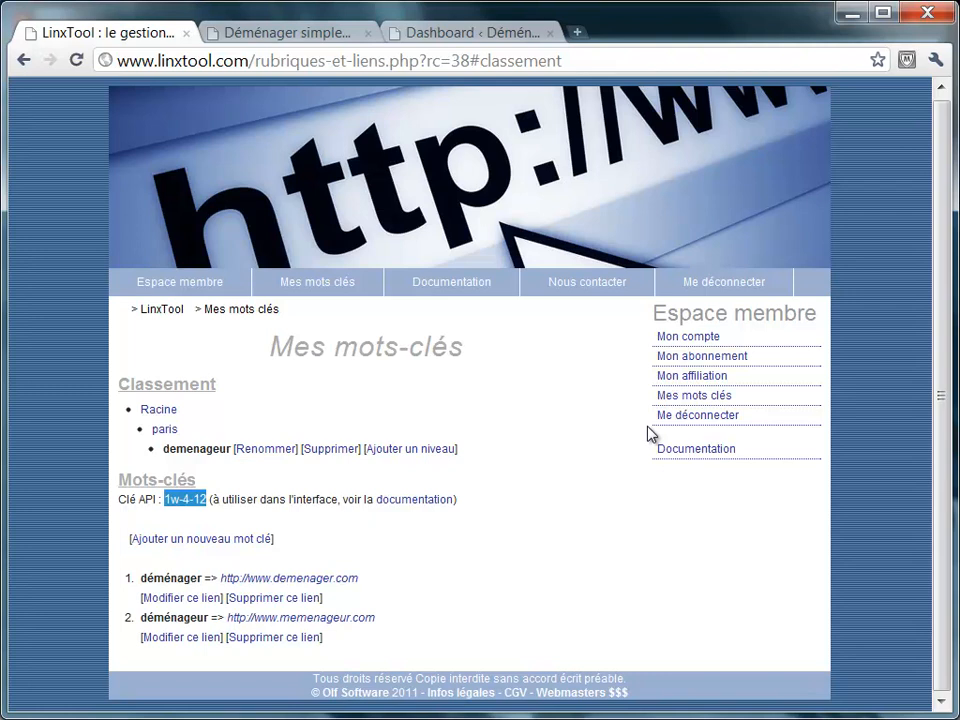
{"action": "left_click", "coordinate": [687, 450]}
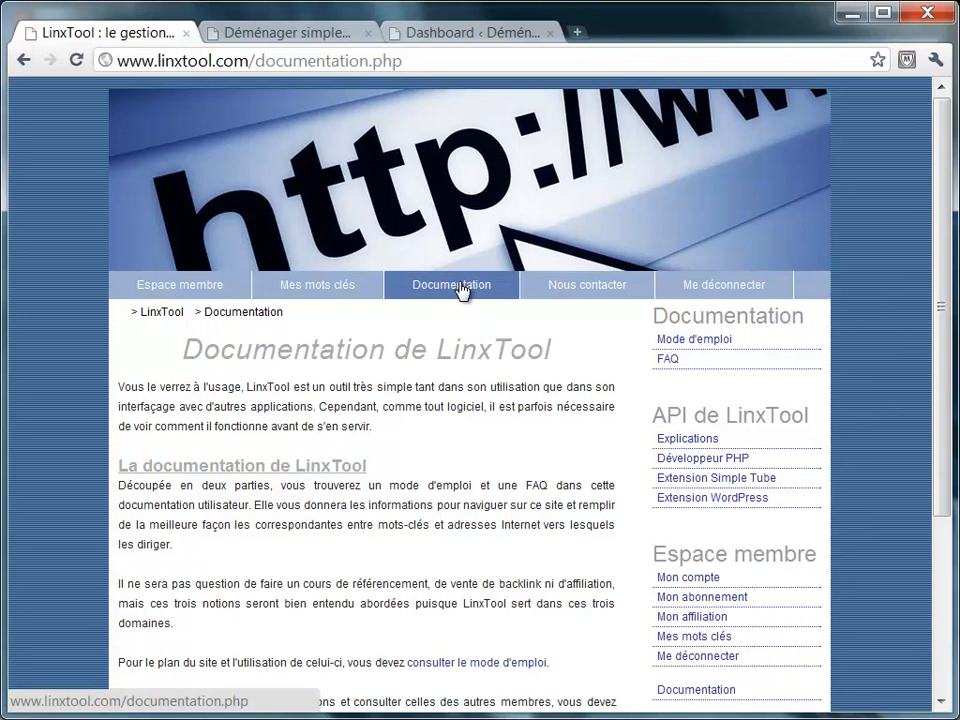
Download linxtool-4-wordpress.zip from the WordPress extension page to the desktop.
{"action": "left_click", "coordinate": [766, 498]}
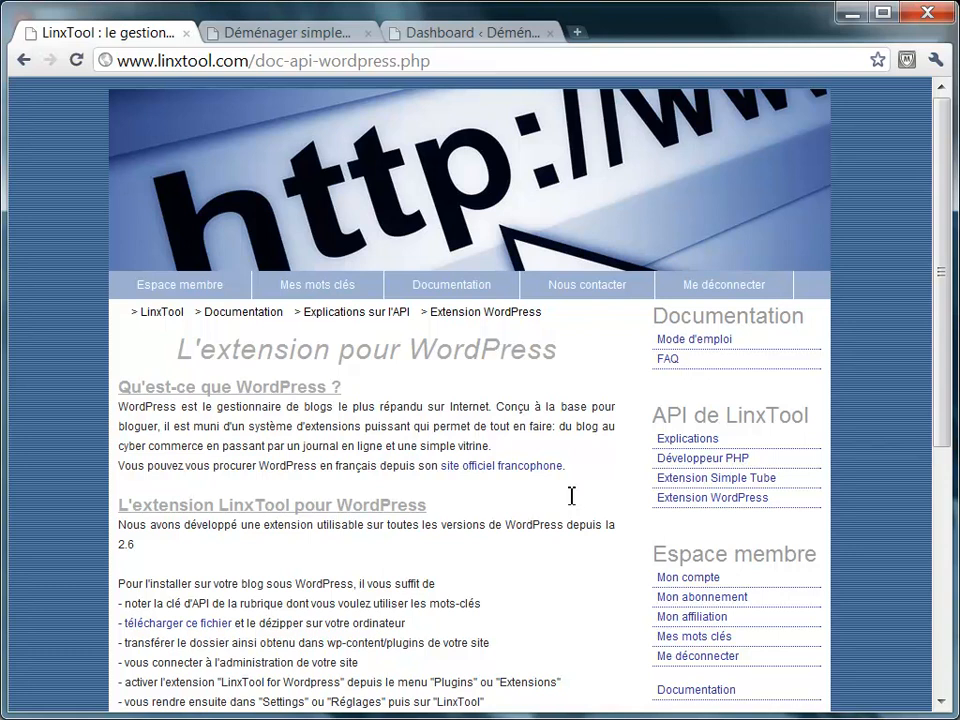
{"action": "scroll", "coordinate": [210, 418], "scroll_direction": "down", "scroll_amount": 2}
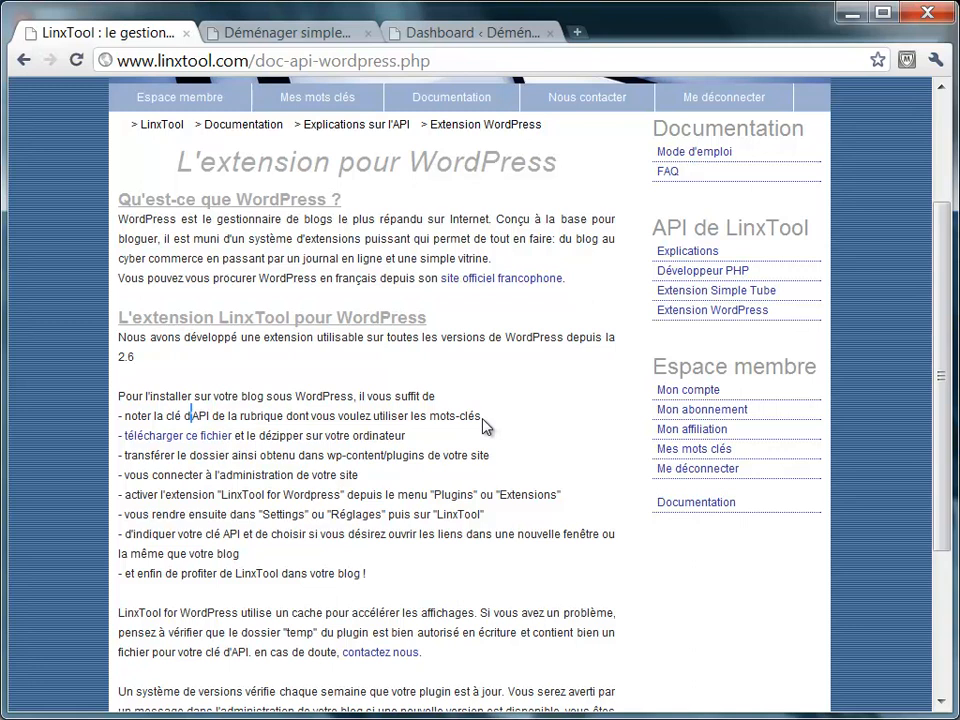
{"action": "left_click", "coordinate": [219, 438]}
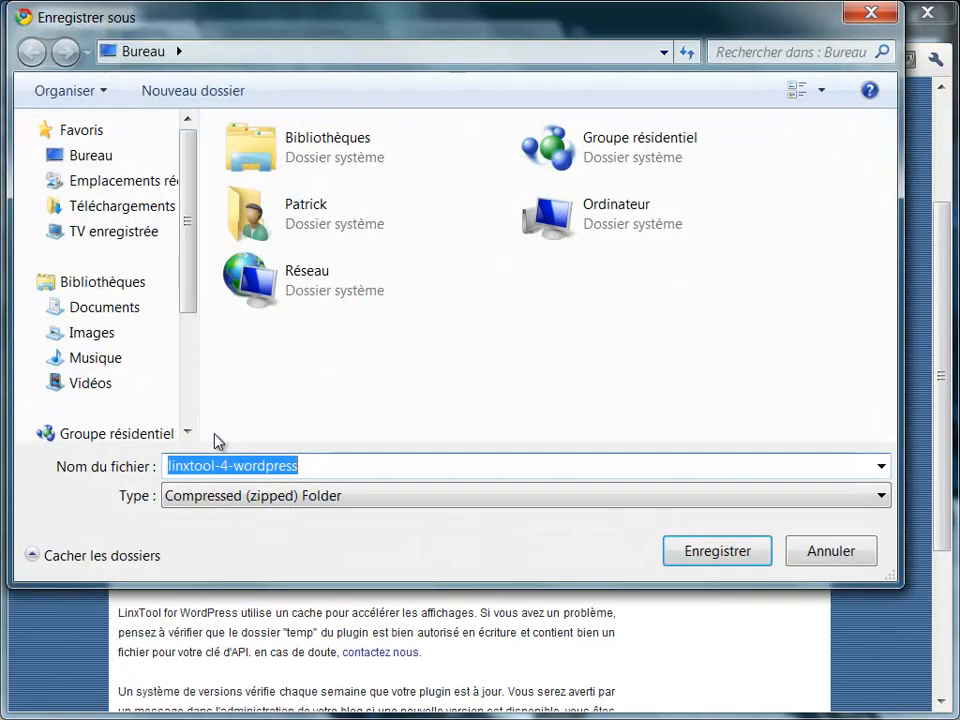
{"action": "left_click", "coordinate": [734, 556]}
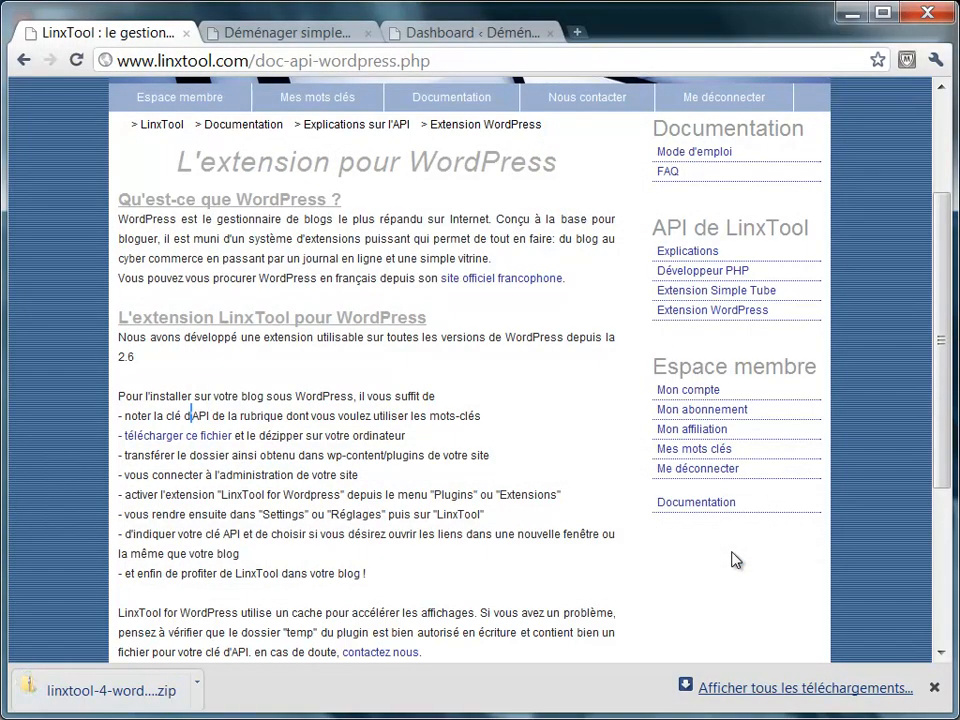
{"action": "key", "text": "super+d"}
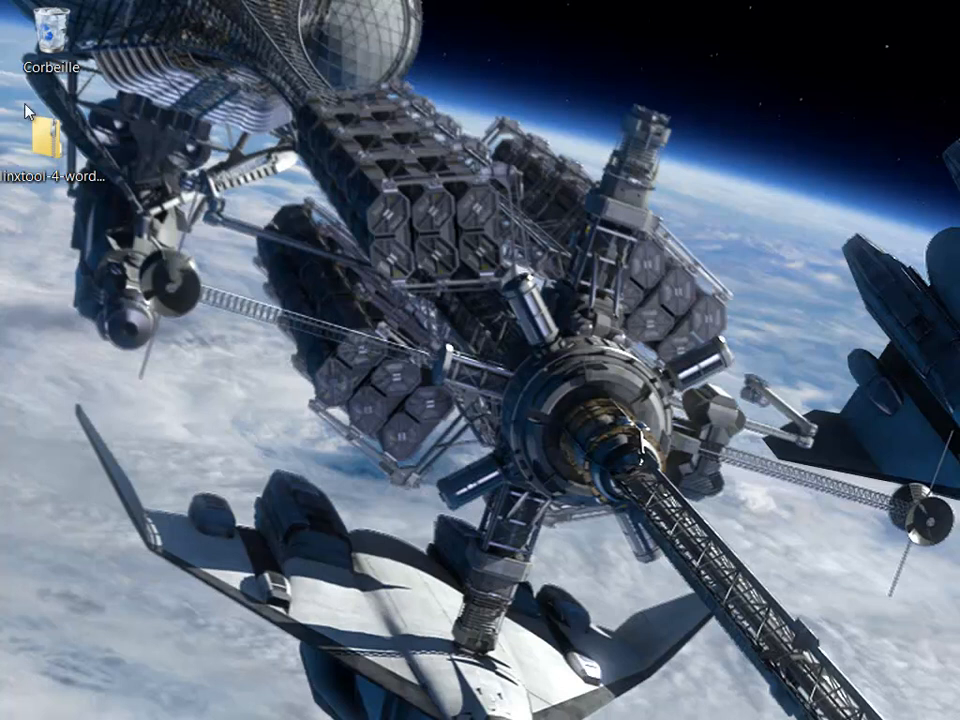
Extract linxtool-4-wordpress.zip on the desktop and check it holds temp and linxtool-4-wordpress.php.
{"action": "right_click", "coordinate": [45, 148]}
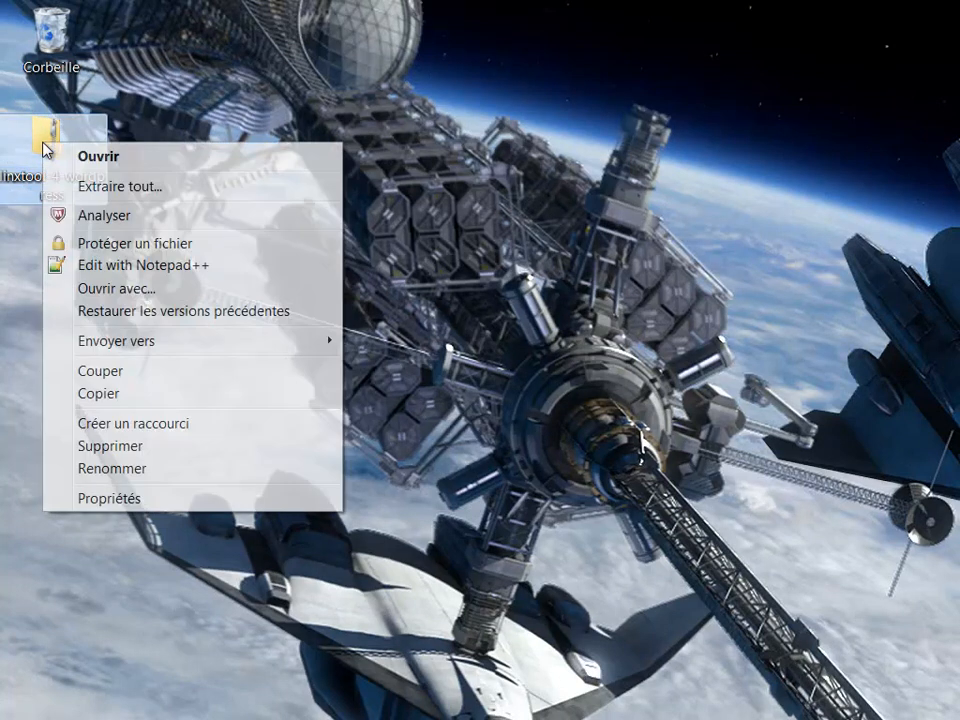
{"action": "left_click", "coordinate": [113, 193]}
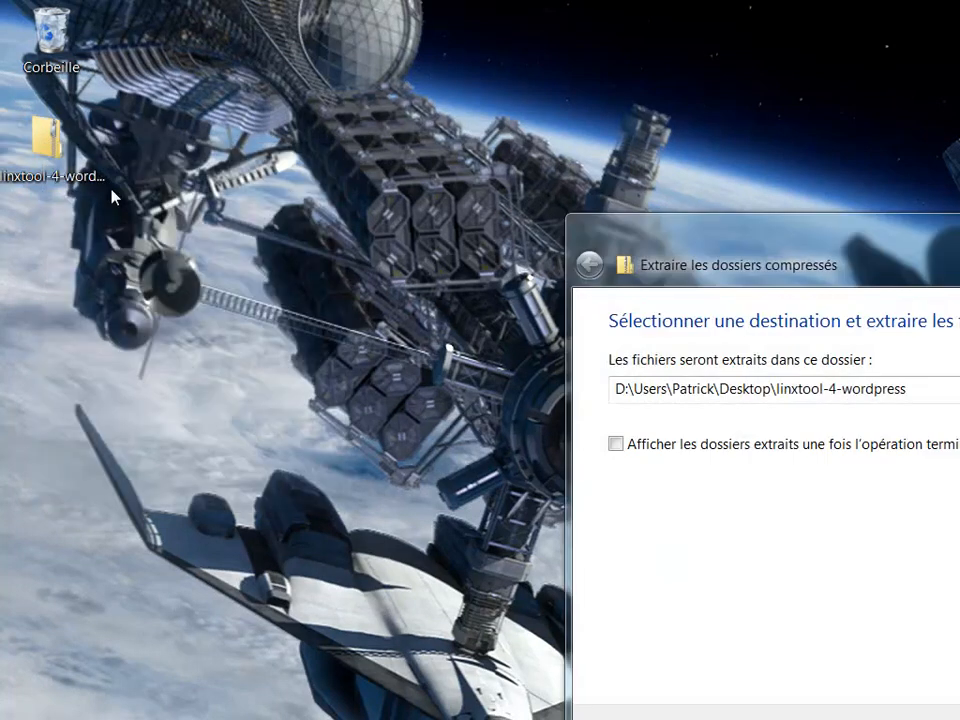
{"action": "key", "text": "Return"}
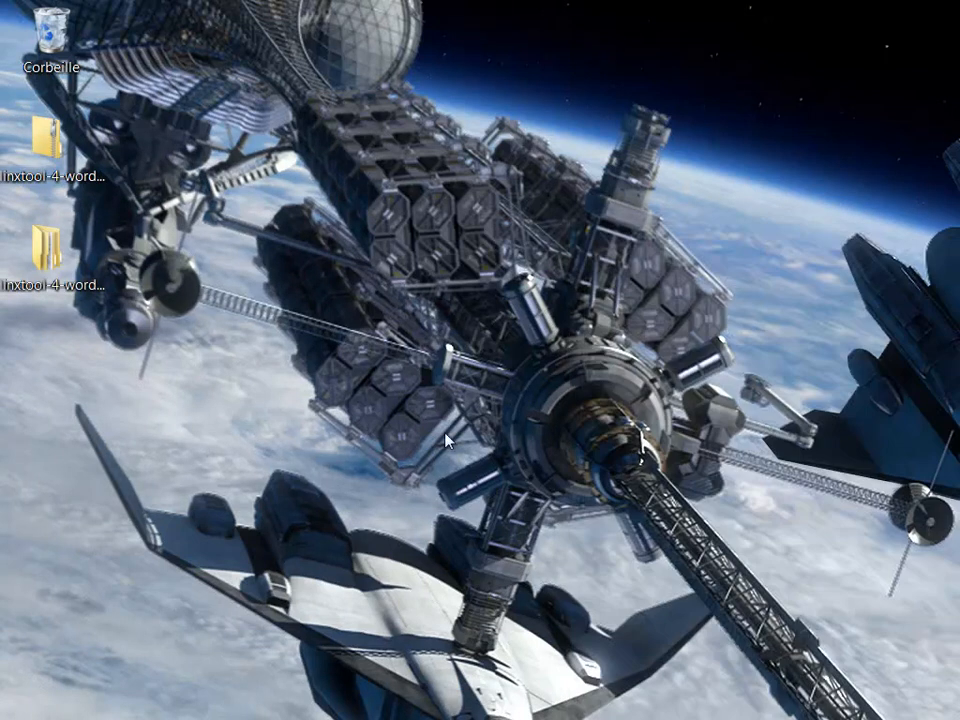
{"action": "double_click", "coordinate": [36, 245]}
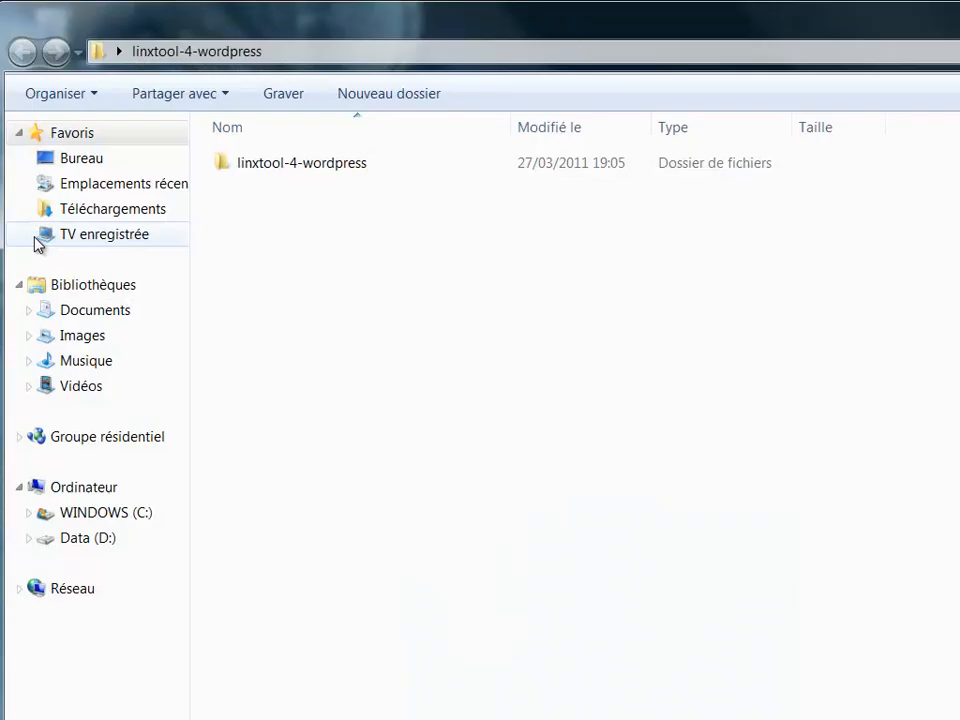
{"action": "double_click", "coordinate": [306, 165]}
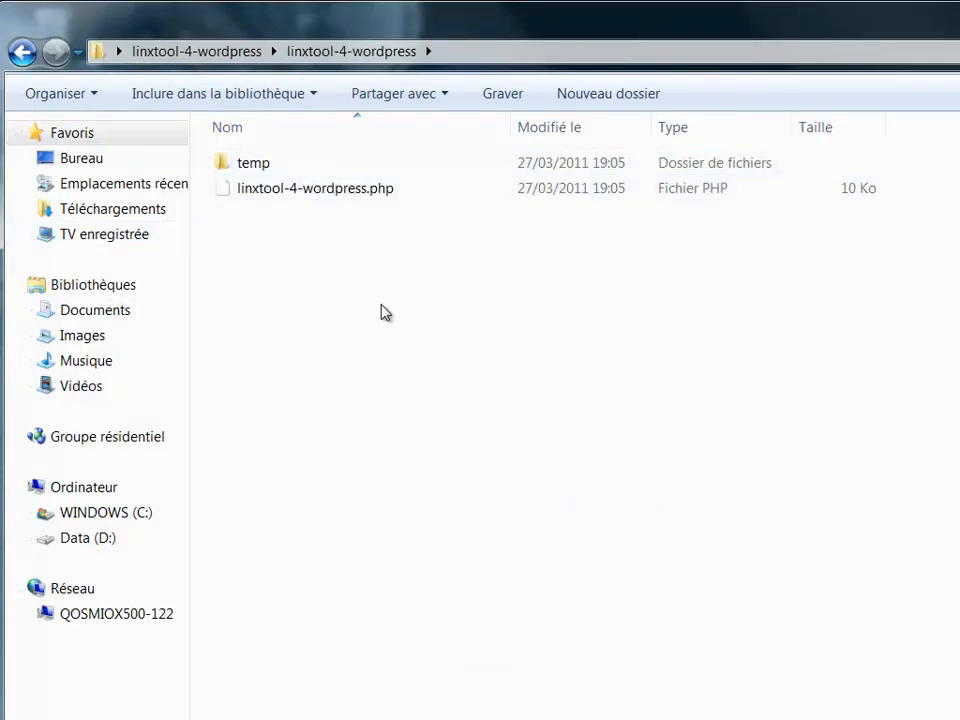
{"action": "key", "text": "alt+F4"}
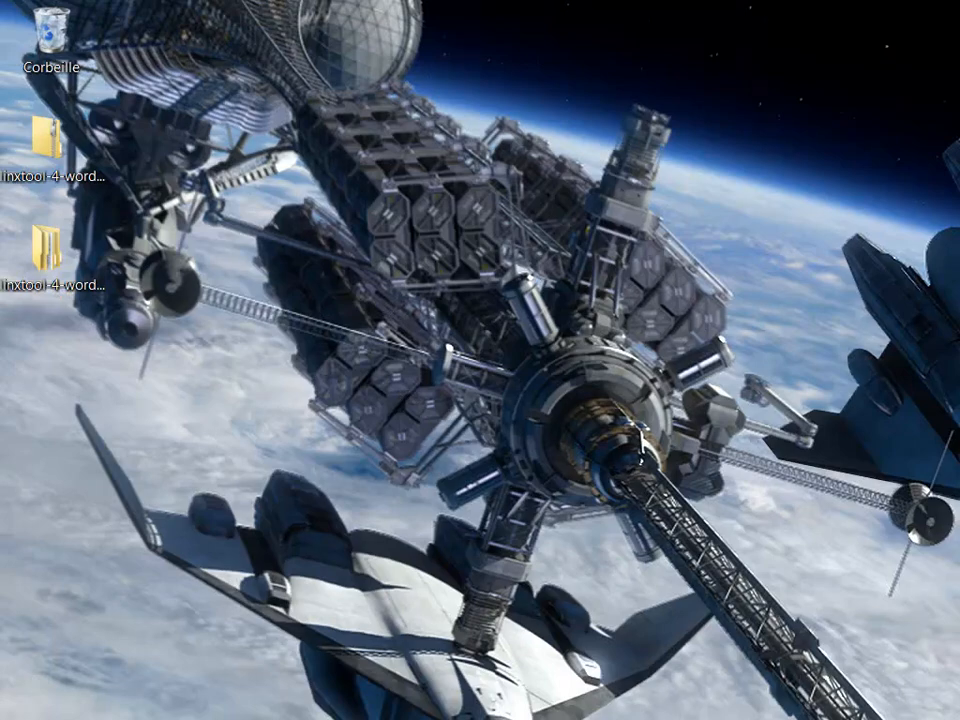
Highlight the documentation step about transferring the plugin folder, then switch to FileZilla.
{"action": "left_click", "coordinate": [358, 717]}
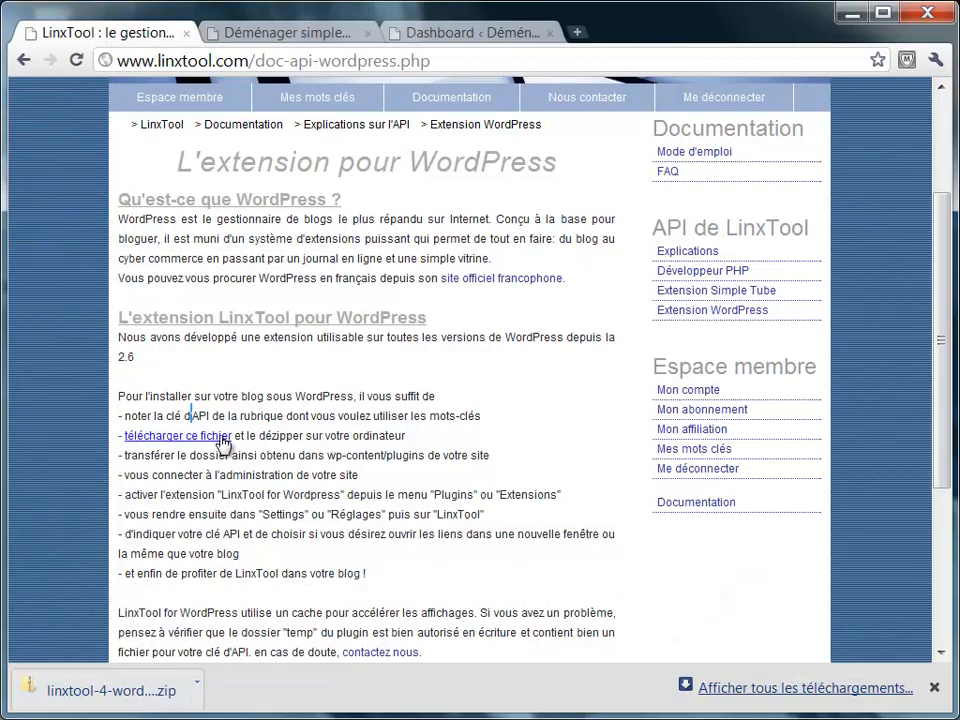
{"action": "left_click_drag", "start_coordinate": [352, 437], "coordinate": [363, 442]}
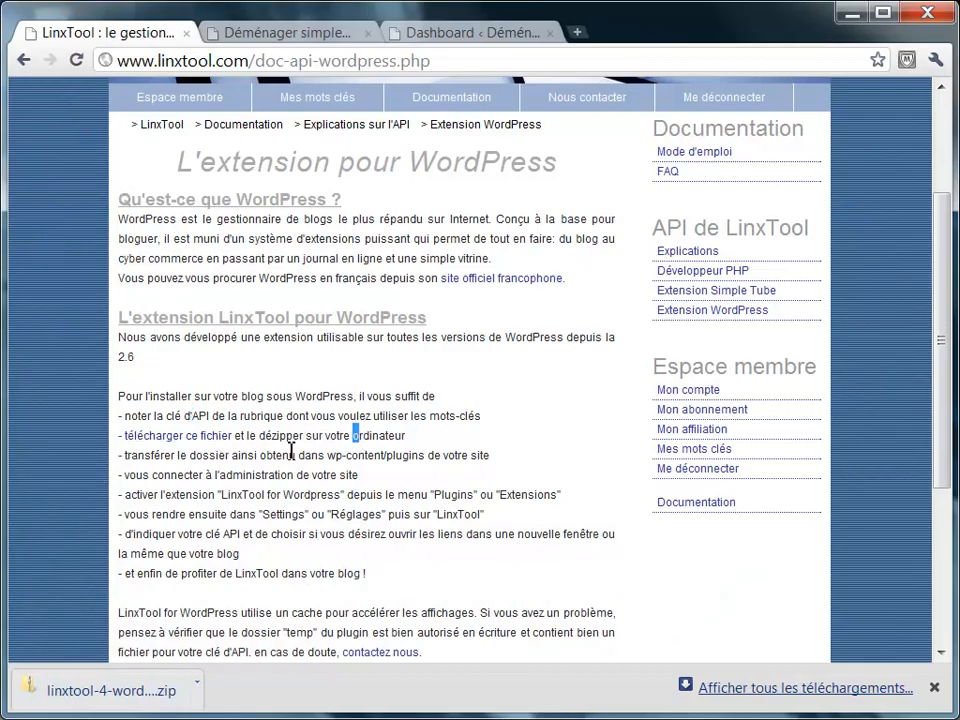
{"action": "left_click_drag", "start_coordinate": [205, 457], "coordinate": [465, 460]}
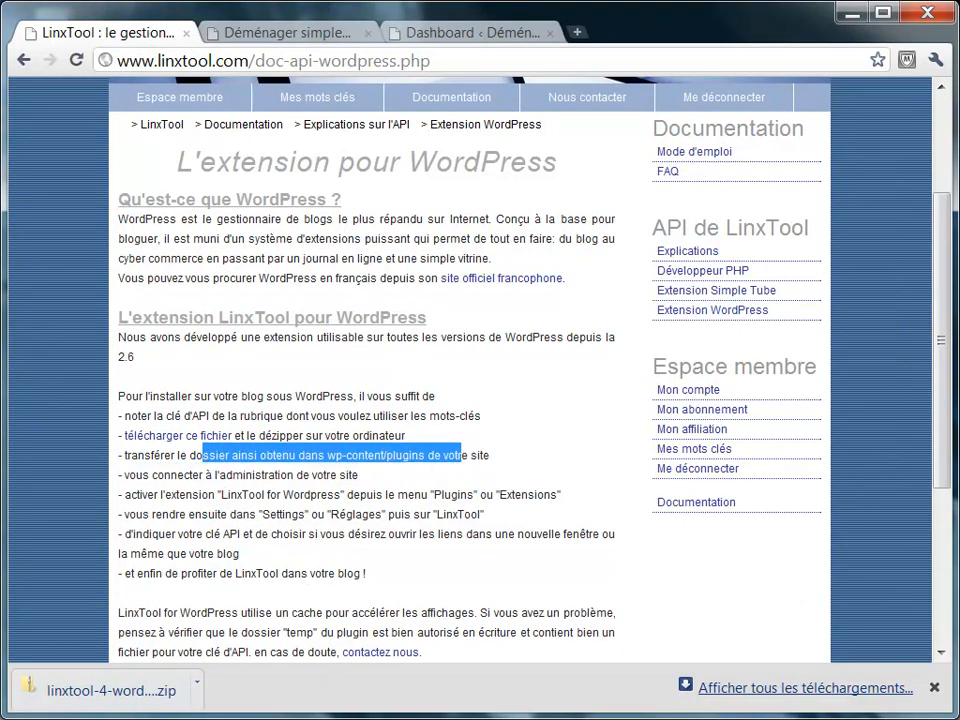
{"action": "key", "text": "alt+Tab"}
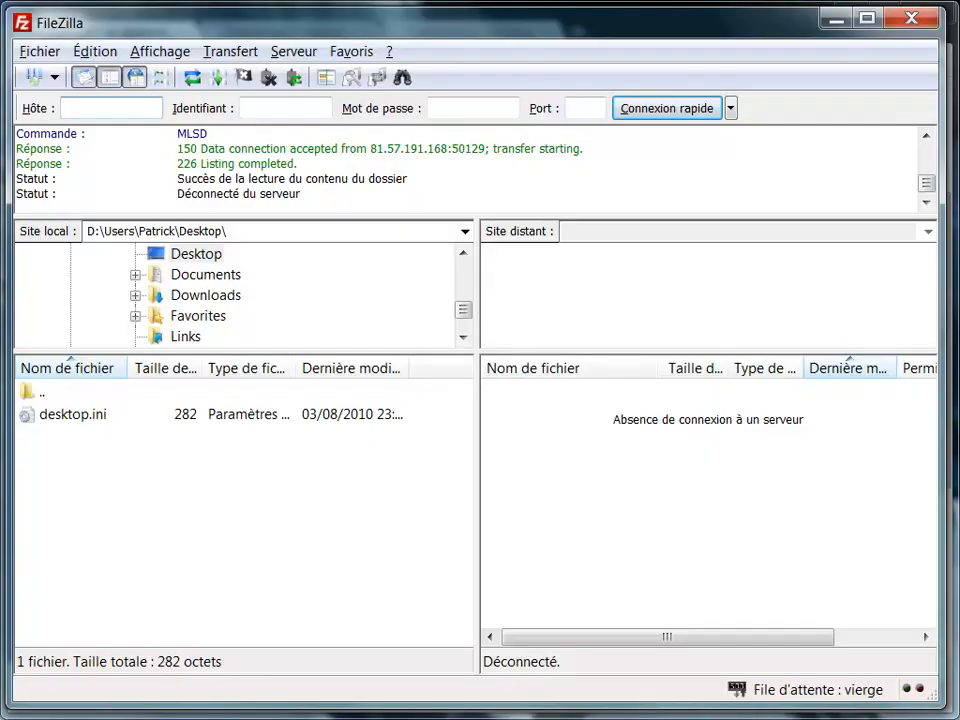
Connect to the saved wordpress FTP site and open /wordpress/wp-content/plugins on the server.
{"action": "left_click", "coordinate": [54, 77]}
{"action": "left_click", "coordinate": [86, 128]}
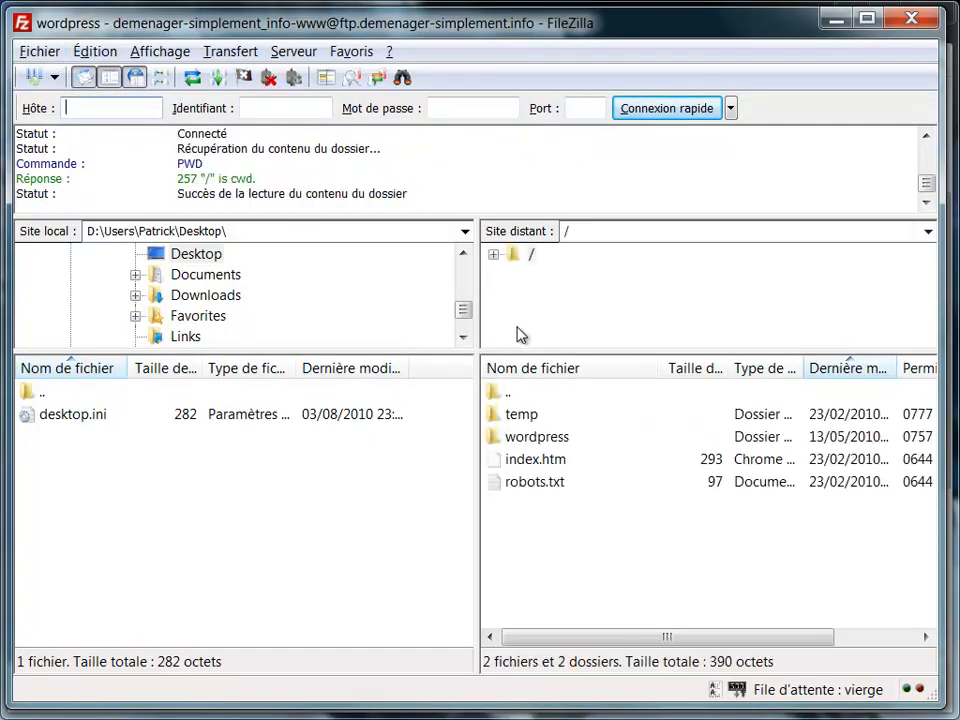
{"action": "double_click", "coordinate": [557, 440]}
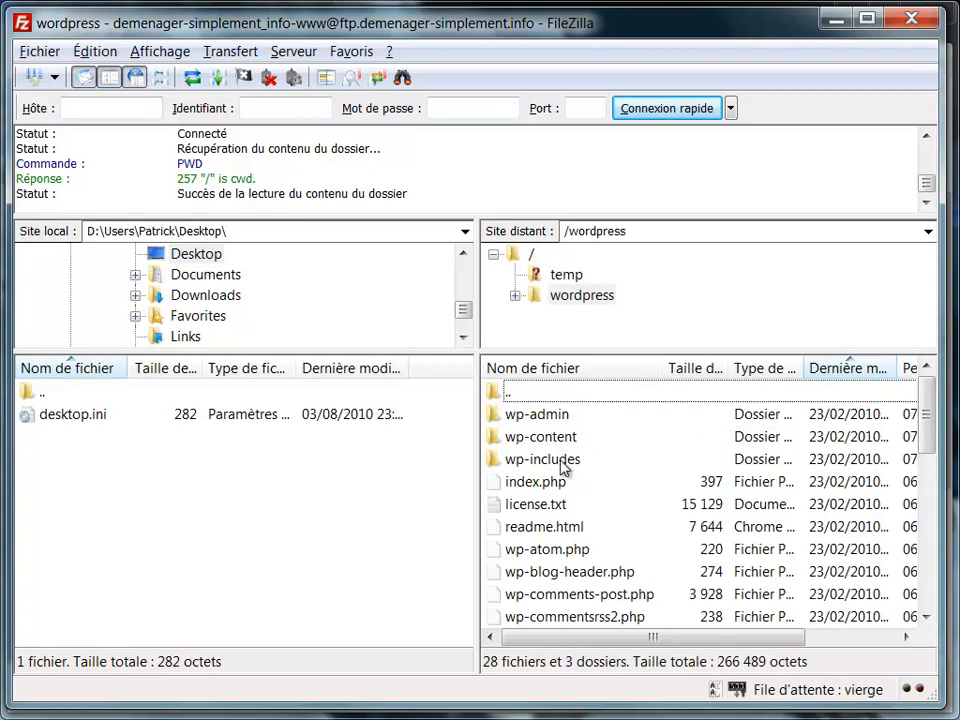
{"action": "double_click", "coordinate": [566, 437]}
{"action": "double_click", "coordinate": [521, 437]}
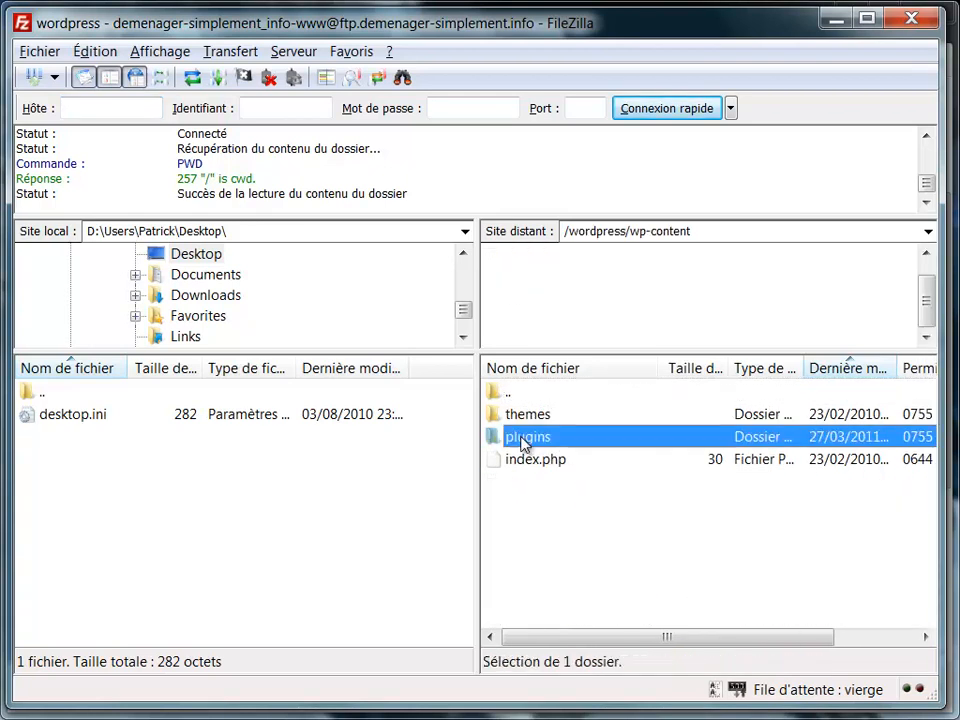
Upload the local Desktop folder linxtool-4-wordpress to the server's plugins directory with Envoyer.
{"action": "double_click", "coordinate": [67, 394]}
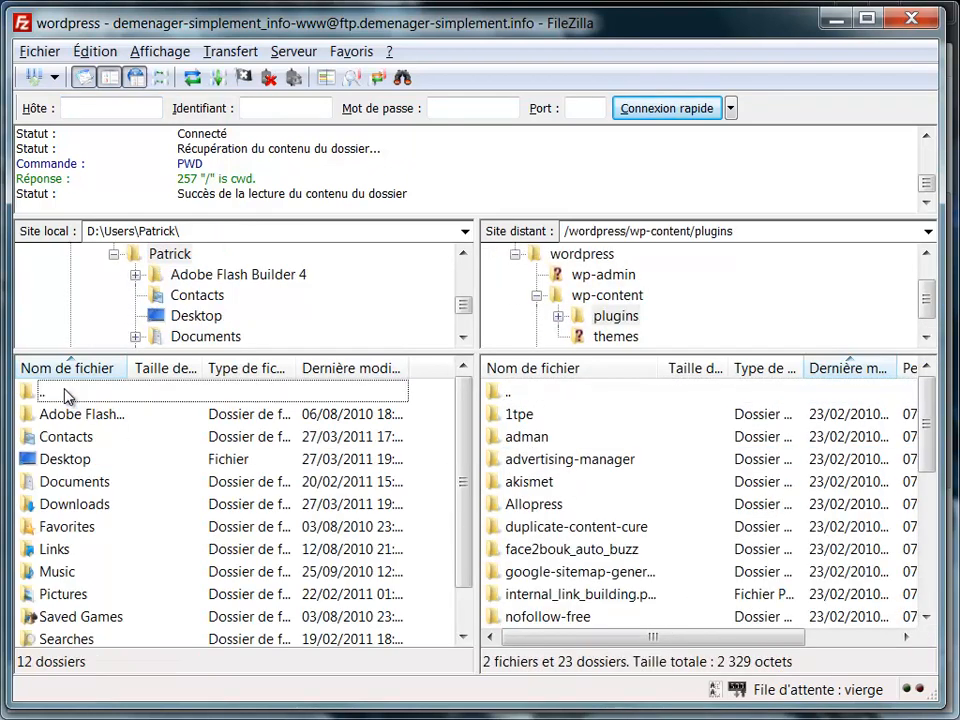
{"action": "left_click", "coordinate": [204, 316]}
{"action": "left_click", "coordinate": [107, 414]}
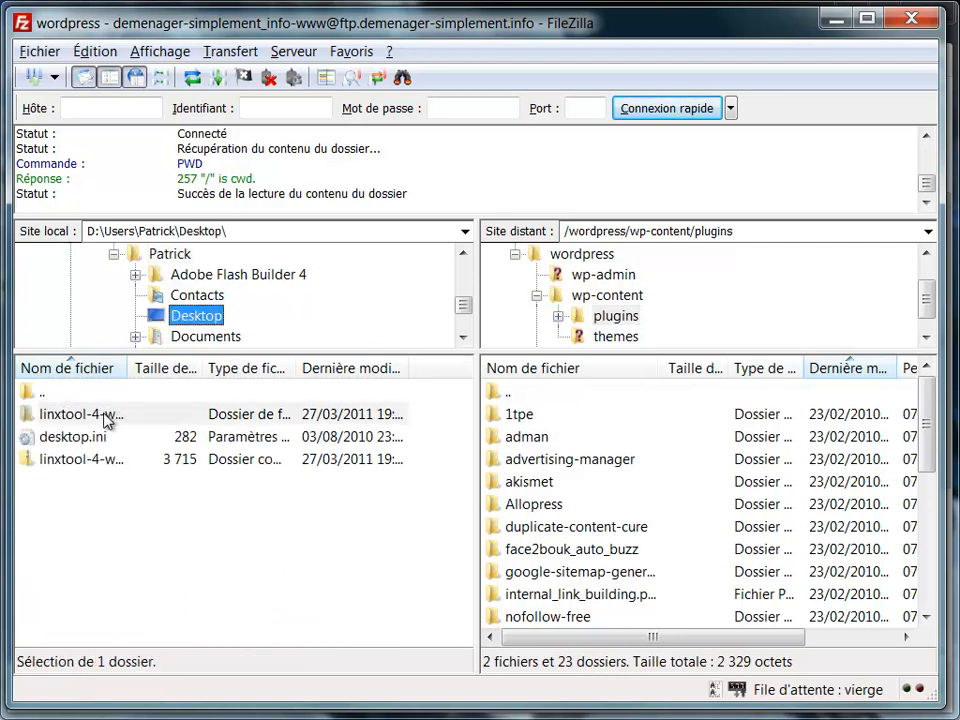
{"action": "double_click", "coordinate": [107, 413]}
{"action": "left_click", "coordinate": [105, 415]}
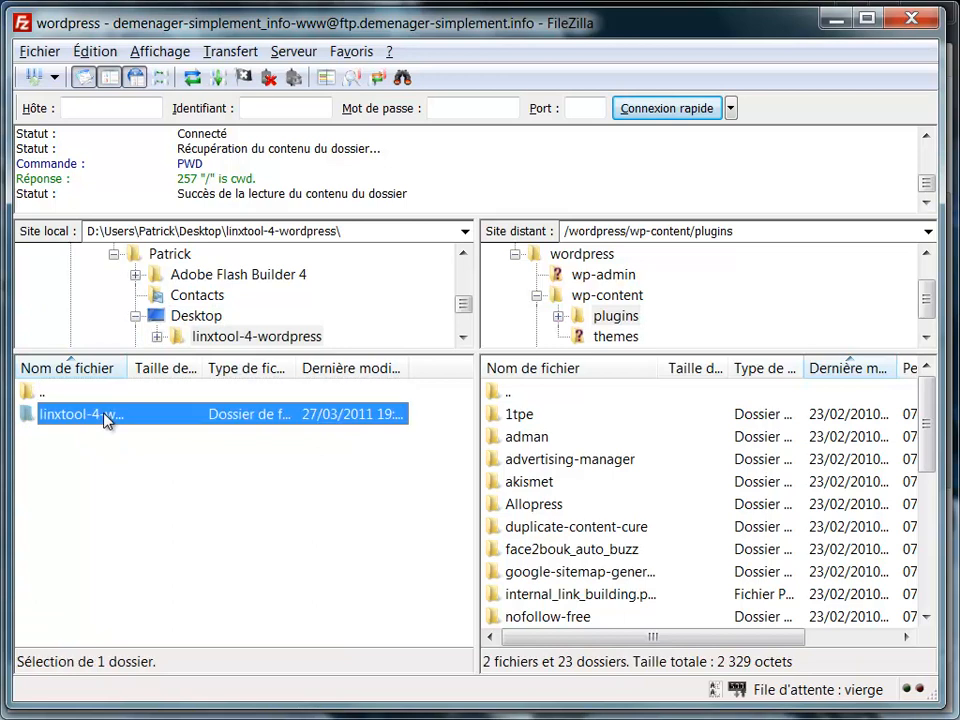
{"action": "right_click", "coordinate": [103, 414]}
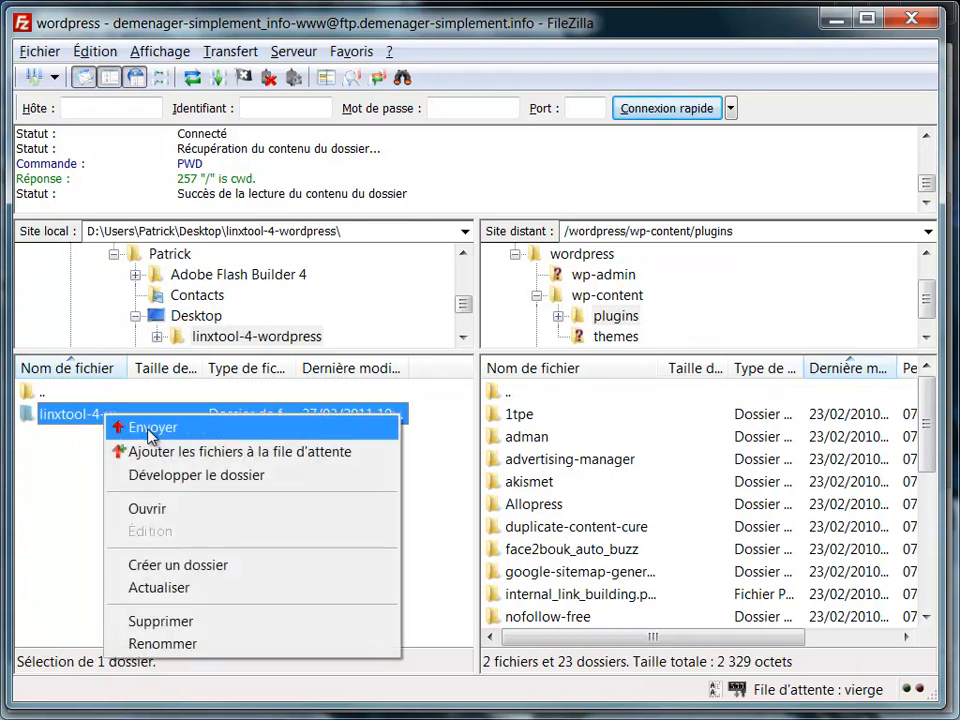
{"action": "left_click", "coordinate": [150, 428]}
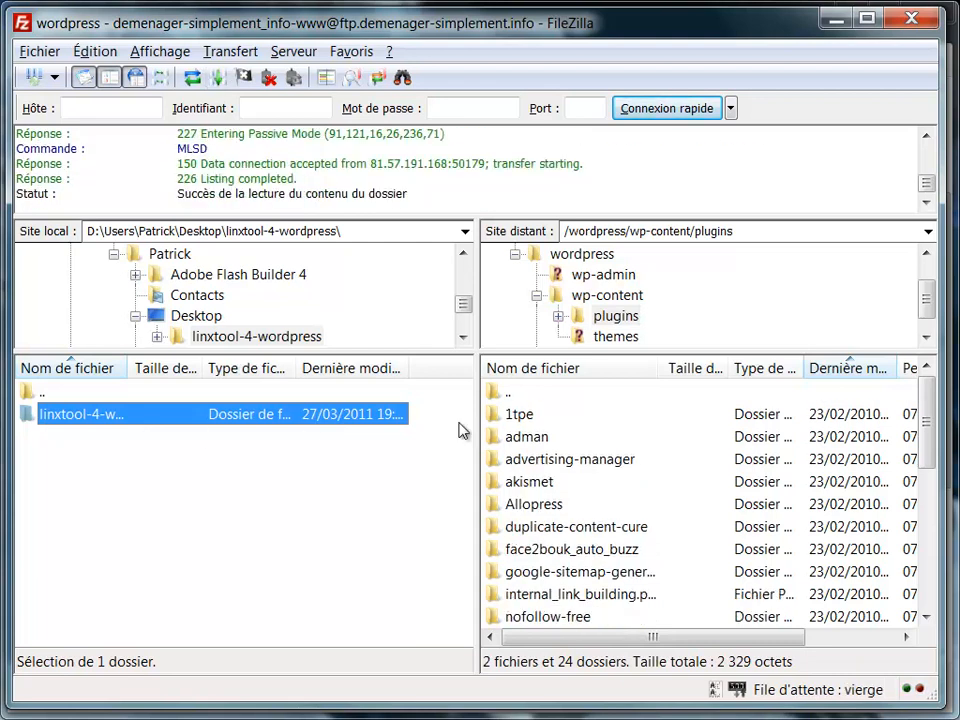
Check the uploaded linxtool-4-wordpress folder for its php file and temp folder, then return to the browser.
{"action": "left_click", "coordinate": [692, 490]}
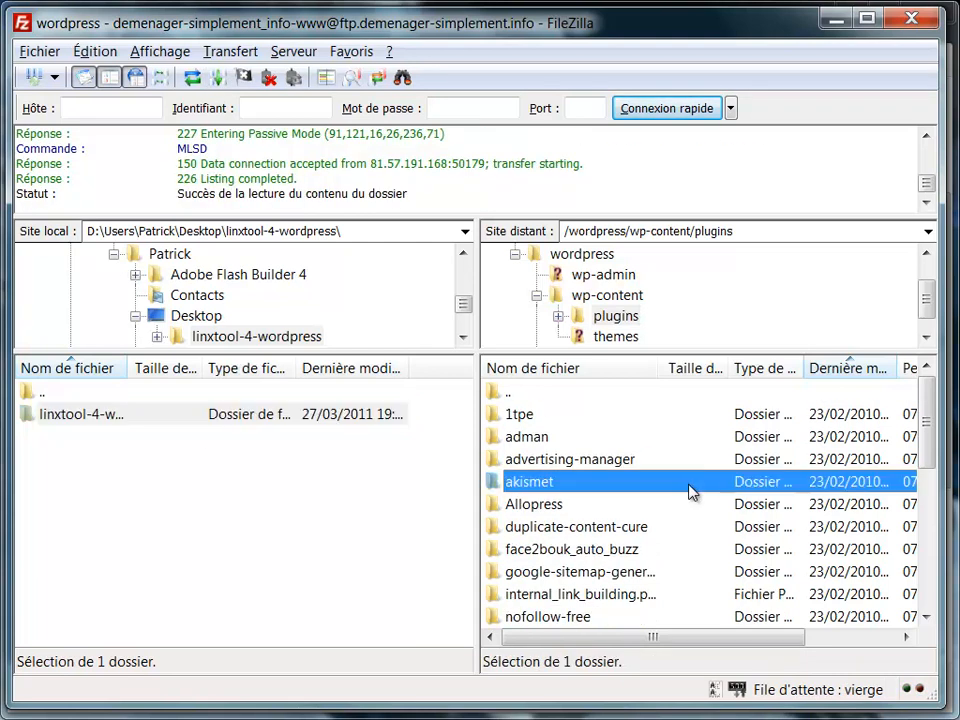
{"action": "scroll", "coordinate": [692, 489], "scroll_direction": "down", "scroll_amount": 5}
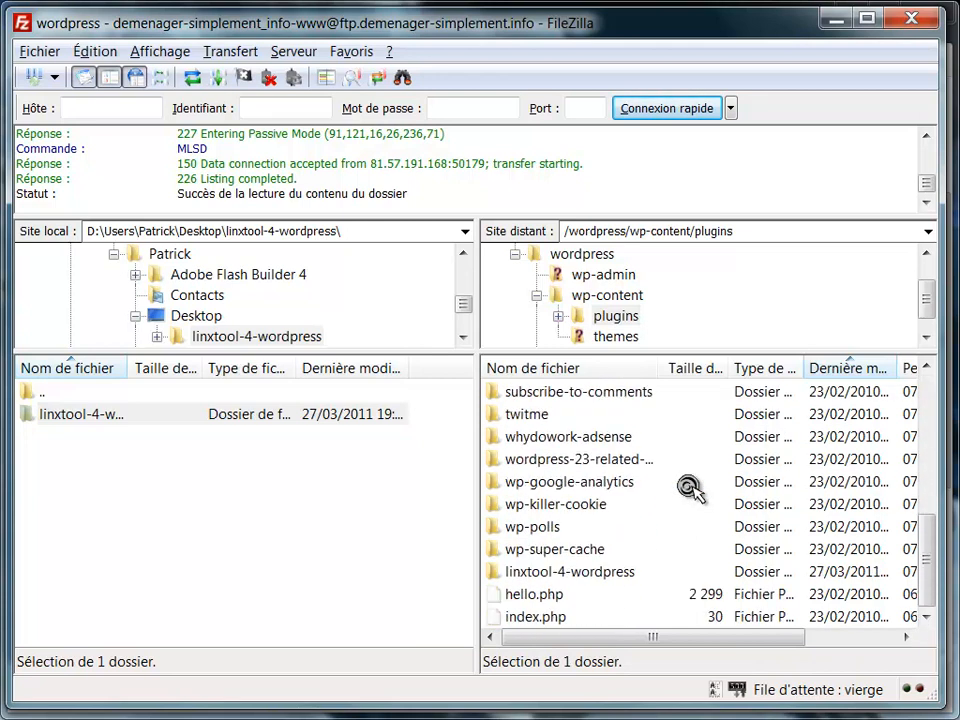
{"action": "double_click", "coordinate": [608, 572]}
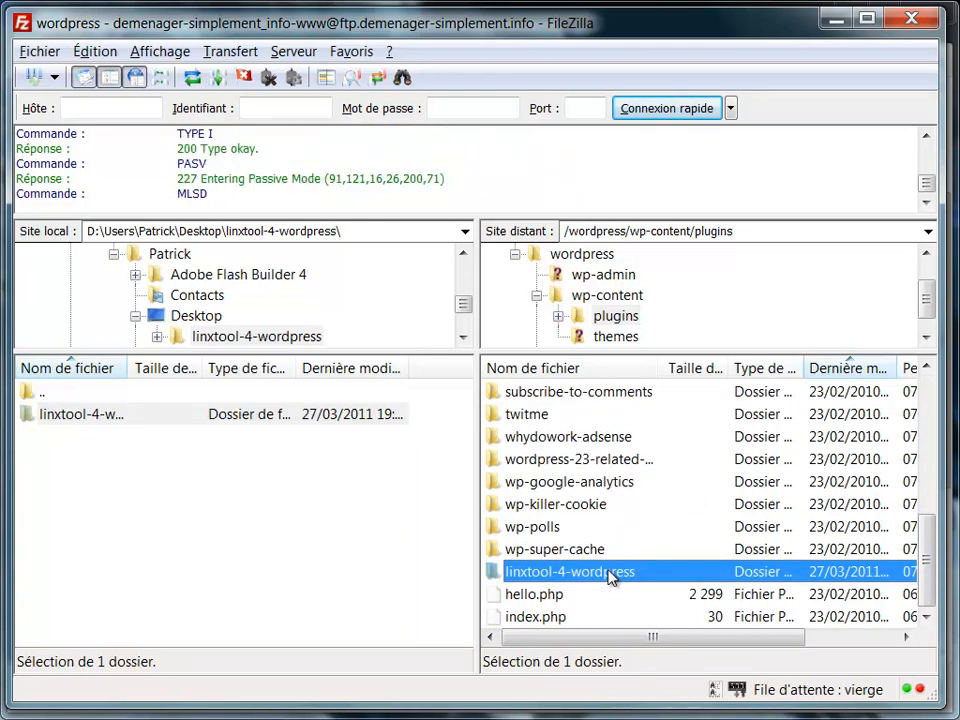
{"action": "left_click", "coordinate": [616, 442]}
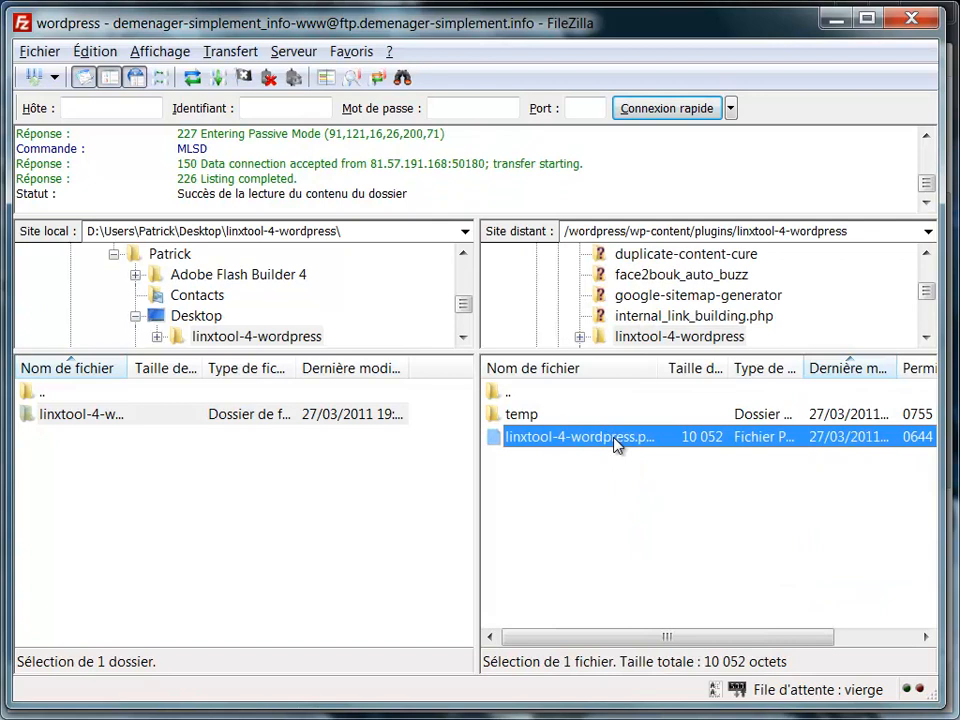
{"action": "left_click", "coordinate": [529, 415]}
{"action": "double_click", "coordinate": [511, 399]}
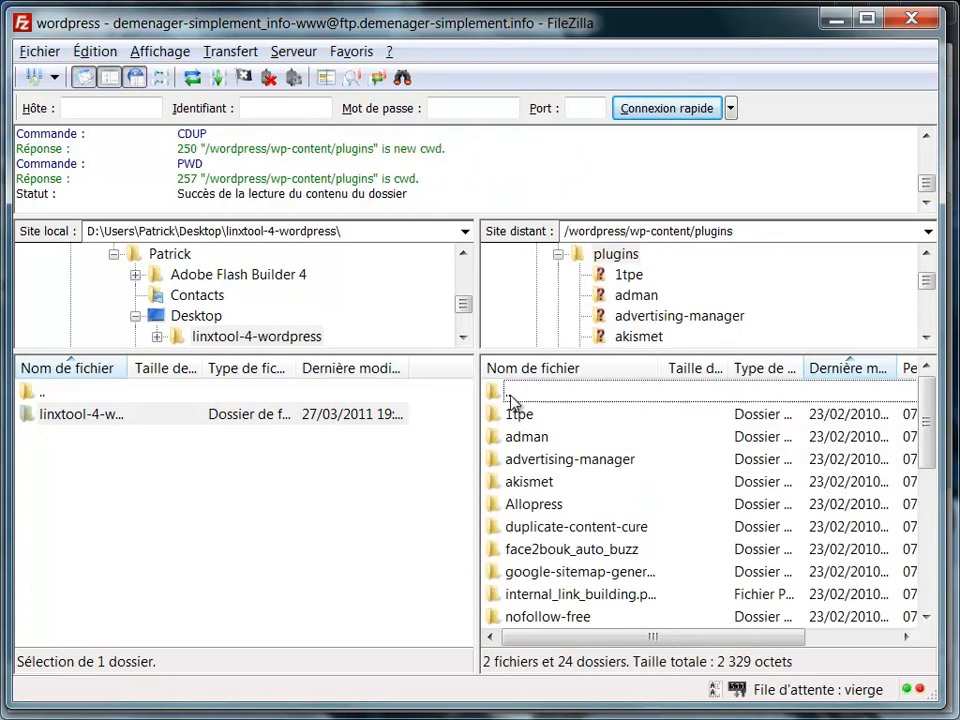
{"action": "key", "text": "alt+Tab"}
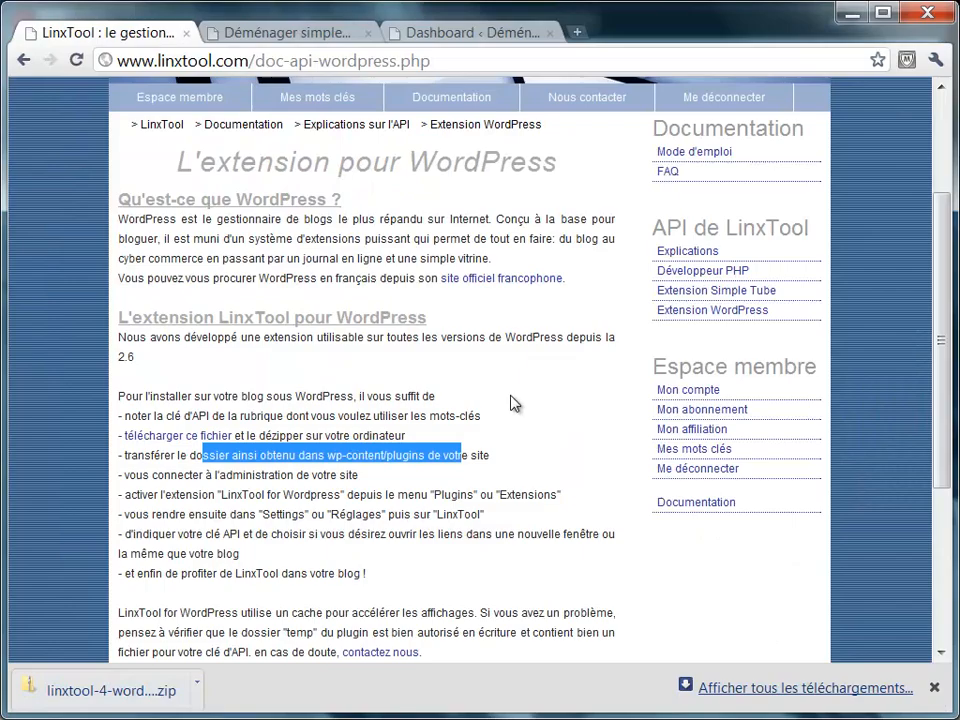
Highlight the transfer, admin-login and LinxTool activation steps in the doc, then go to the Dashboard tab.
{"action": "triple_click", "coordinate": [312, 458]}
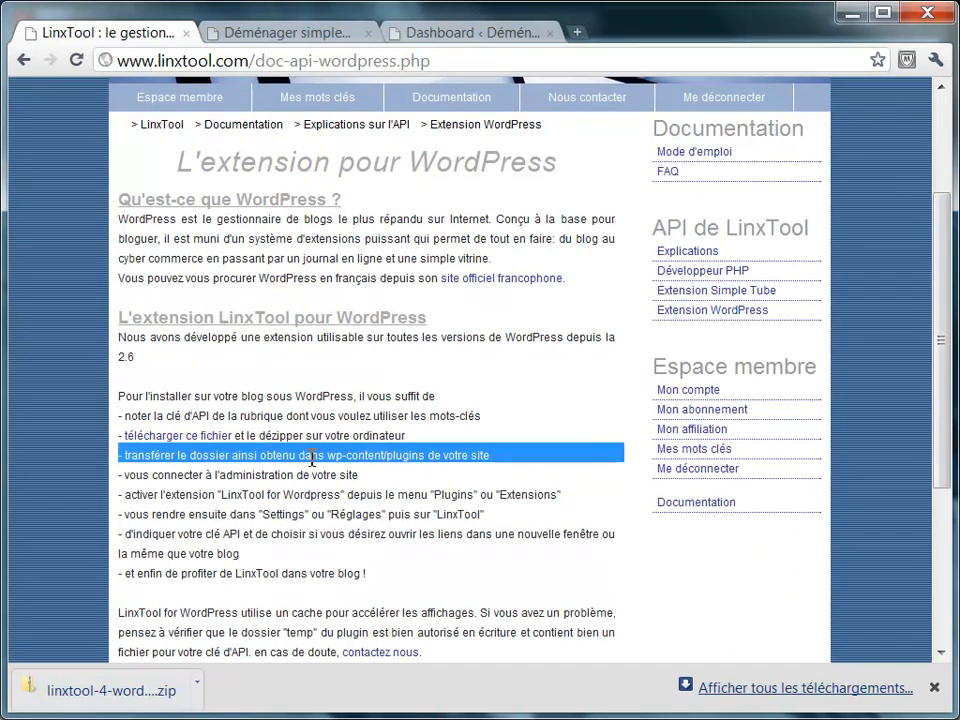
{"action": "double_click", "coordinate": [303, 474]}
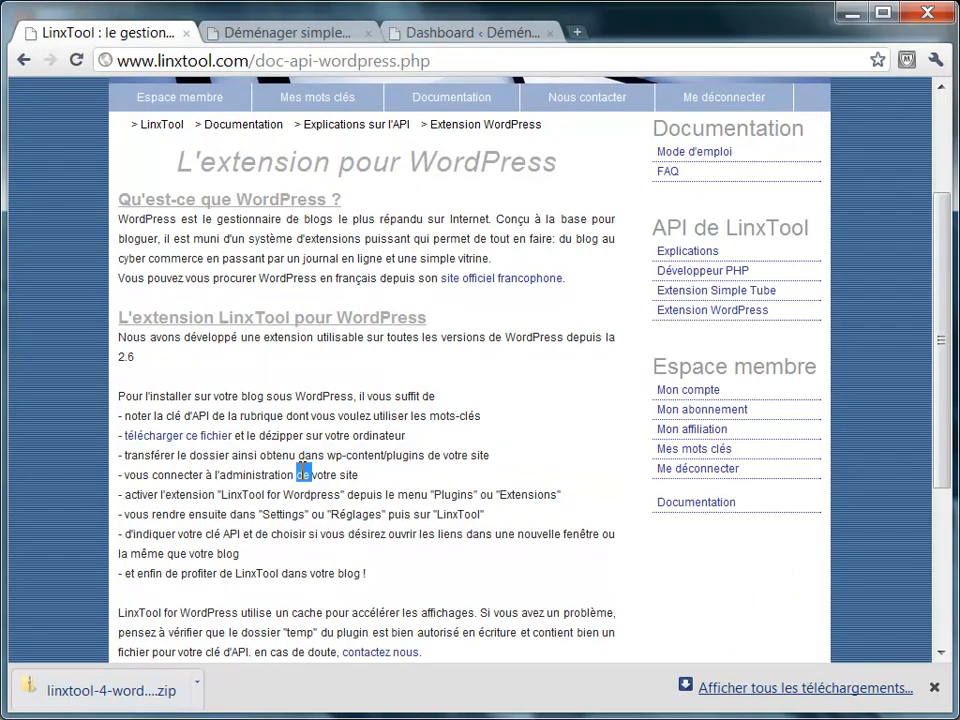
{"action": "left_click", "coordinate": [502, 36]}
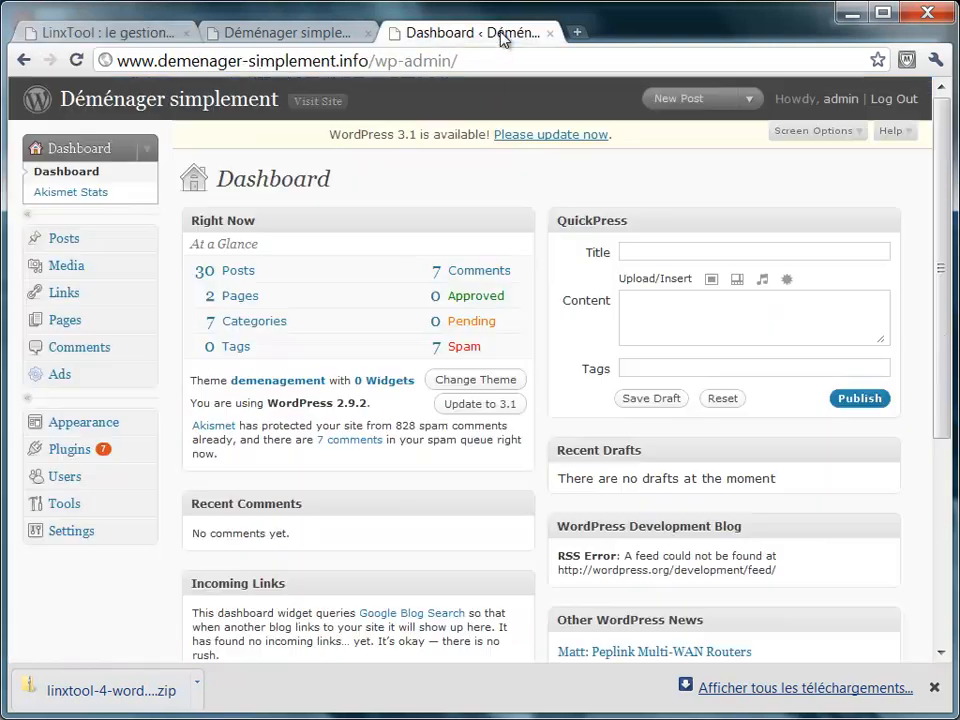
{"action": "left_click", "coordinate": [127, 34]}
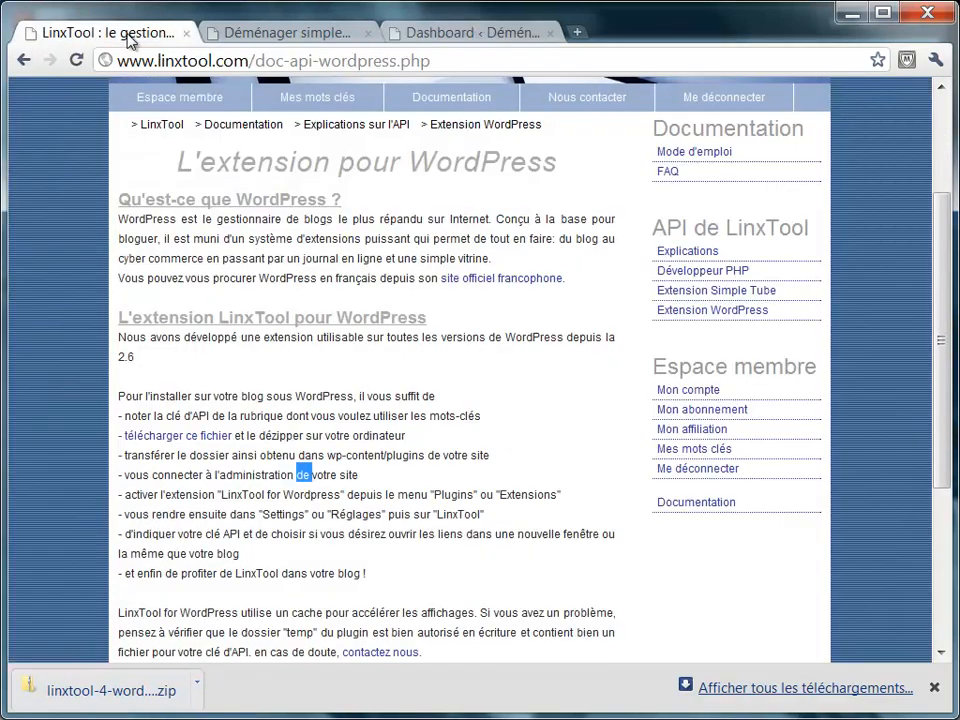
{"action": "double_click", "coordinate": [253, 494]}
{"action": "triple_click", "coordinate": [253, 494]}
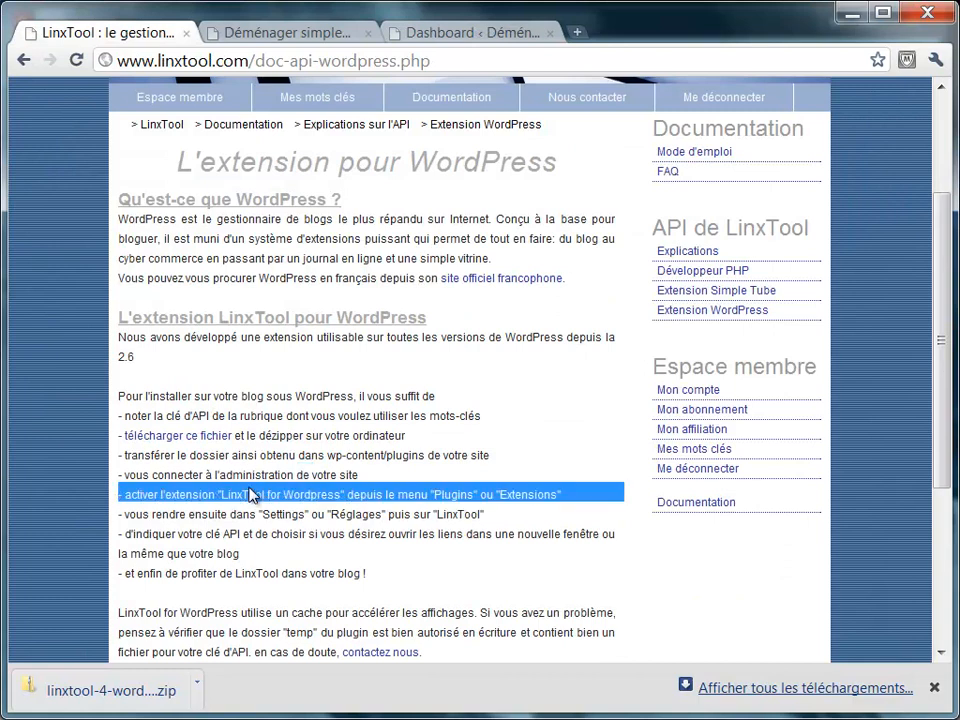
{"action": "left_click", "coordinate": [474, 32]}
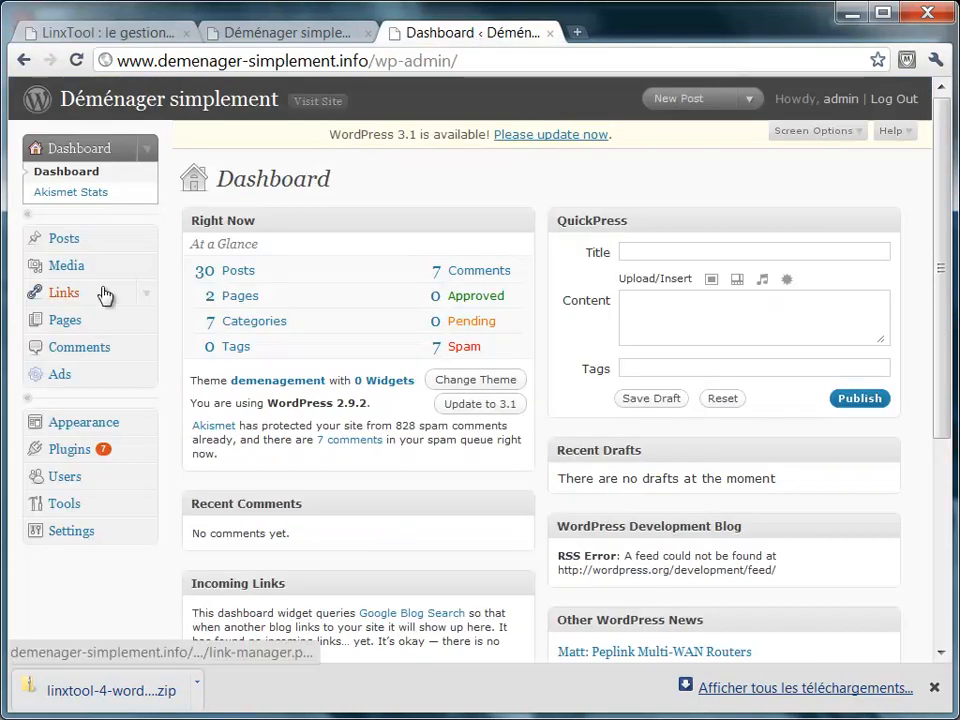
Activate LinxTool for WordPress from the Inactive filter of the installed Plugins list.
{"action": "left_click", "coordinate": [143, 451]}
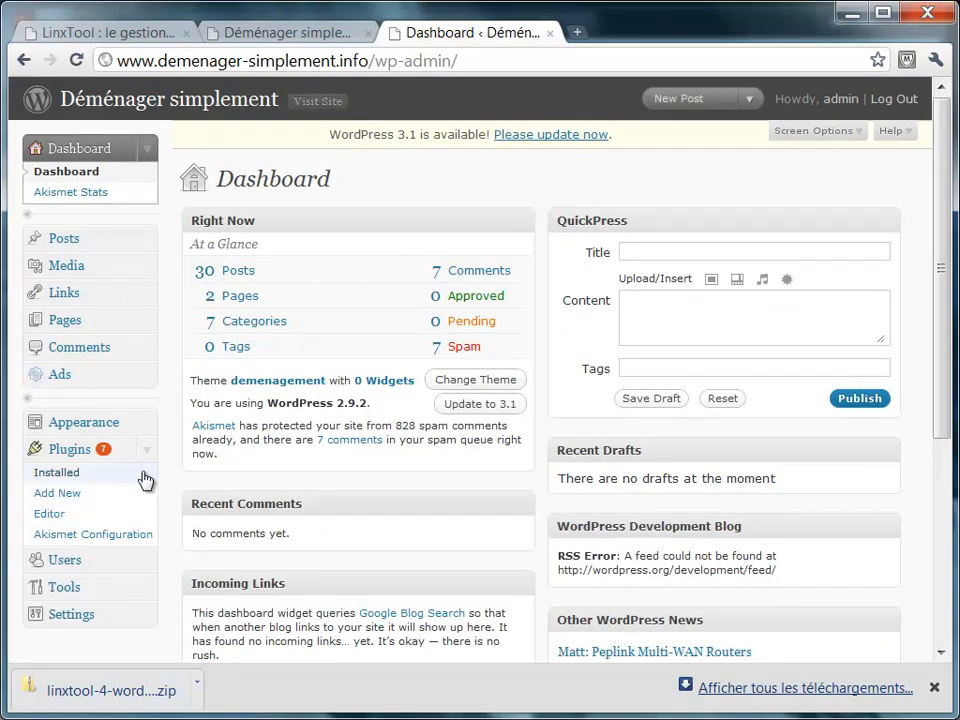
{"action": "left_click", "coordinate": [82, 451]}
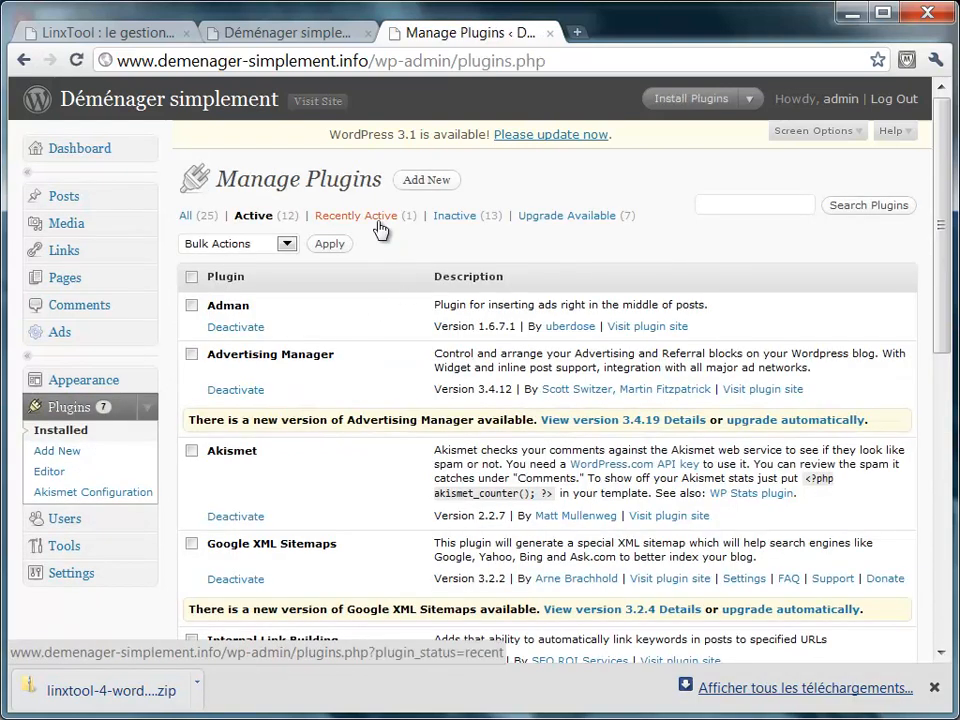
{"action": "left_click", "coordinate": [452, 218]}
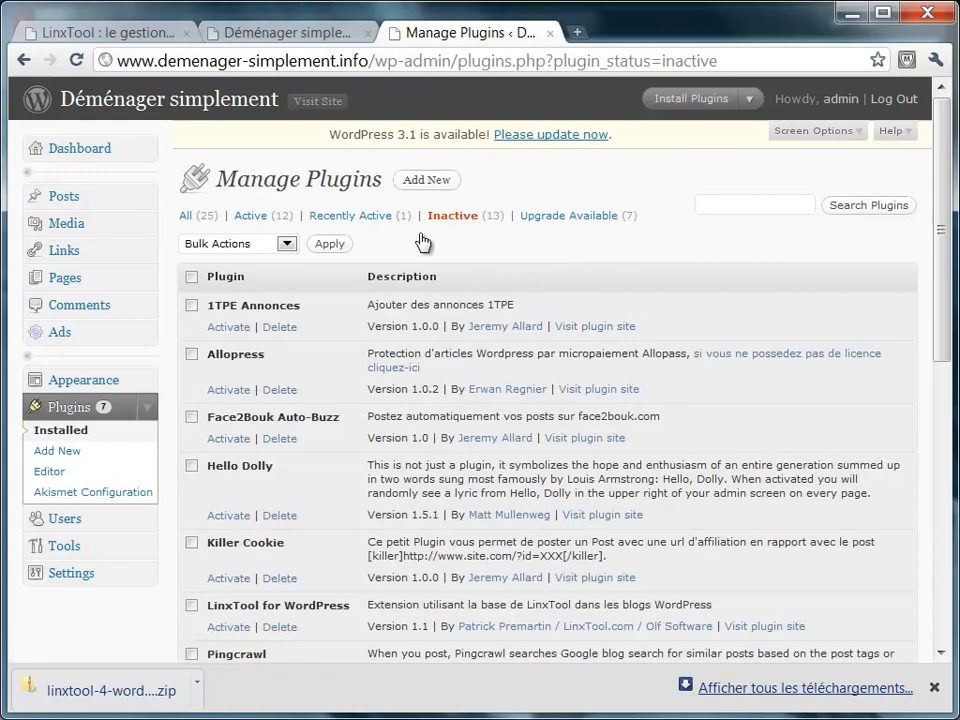
{"action": "scroll", "coordinate": [320, 400], "scroll_direction": "down", "scroll_amount": 2}
{"action": "scroll", "coordinate": [321, 400], "scroll_direction": "down", "scroll_amount": 1}
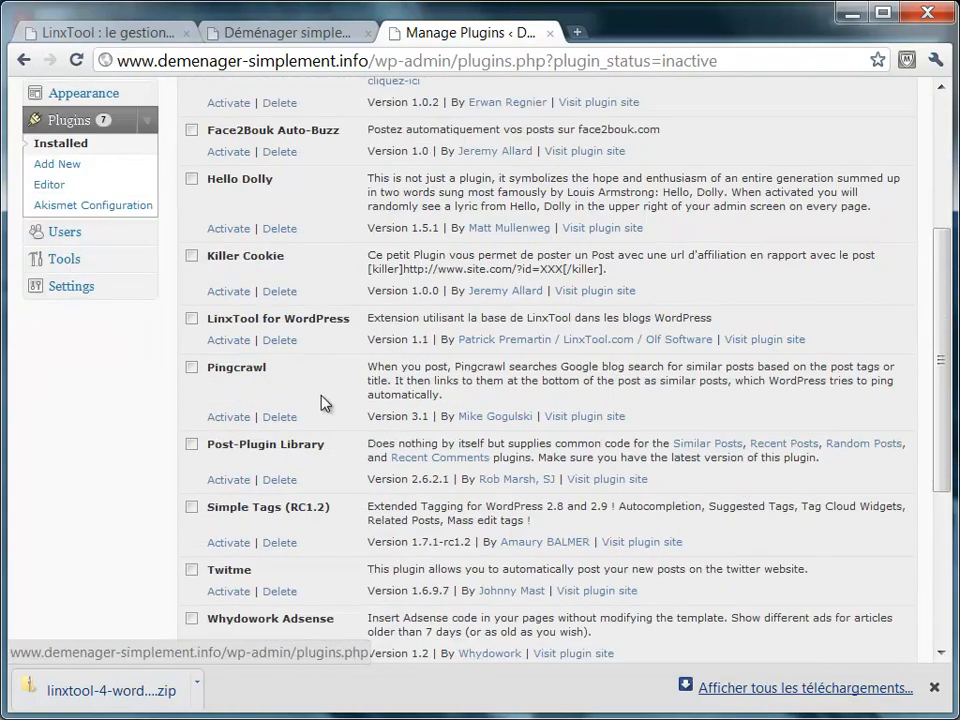
{"action": "left_click", "coordinate": [232, 341]}
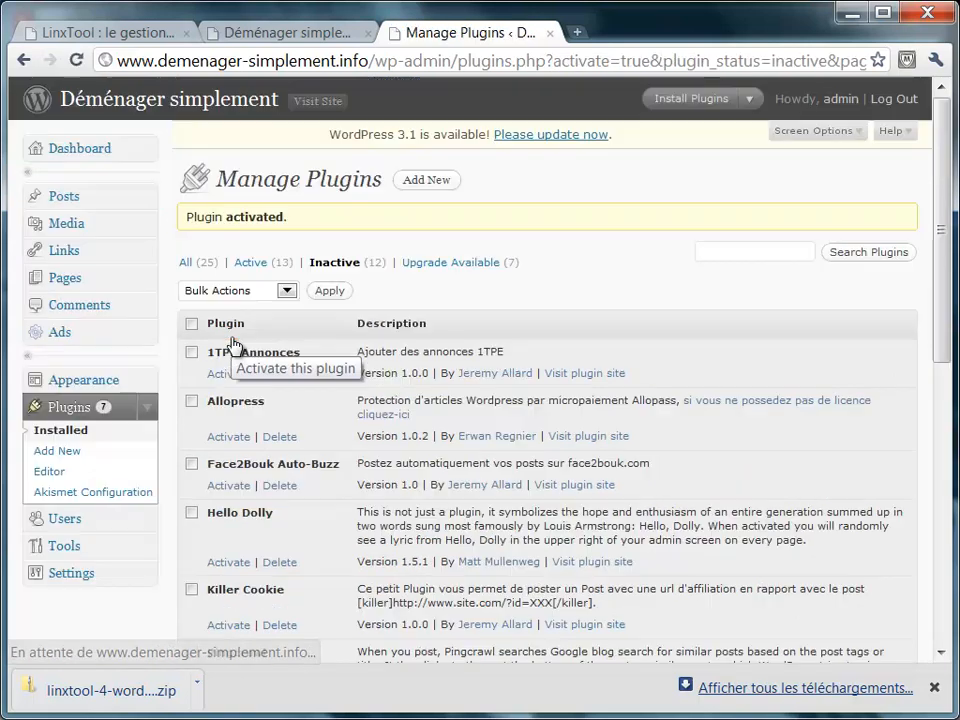
Highlight the documentation step about LinxTool Settings, then expand Settings in the WordPress admin sidebar.
{"action": "left_click", "coordinate": [96, 35]}
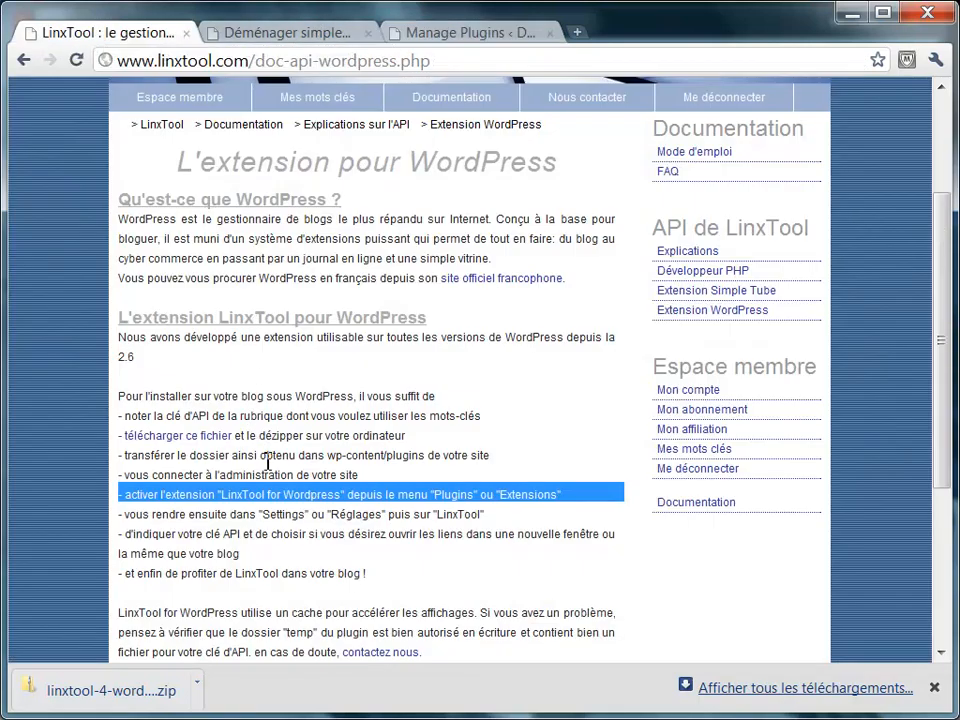
{"action": "double_click", "coordinate": [283, 514]}
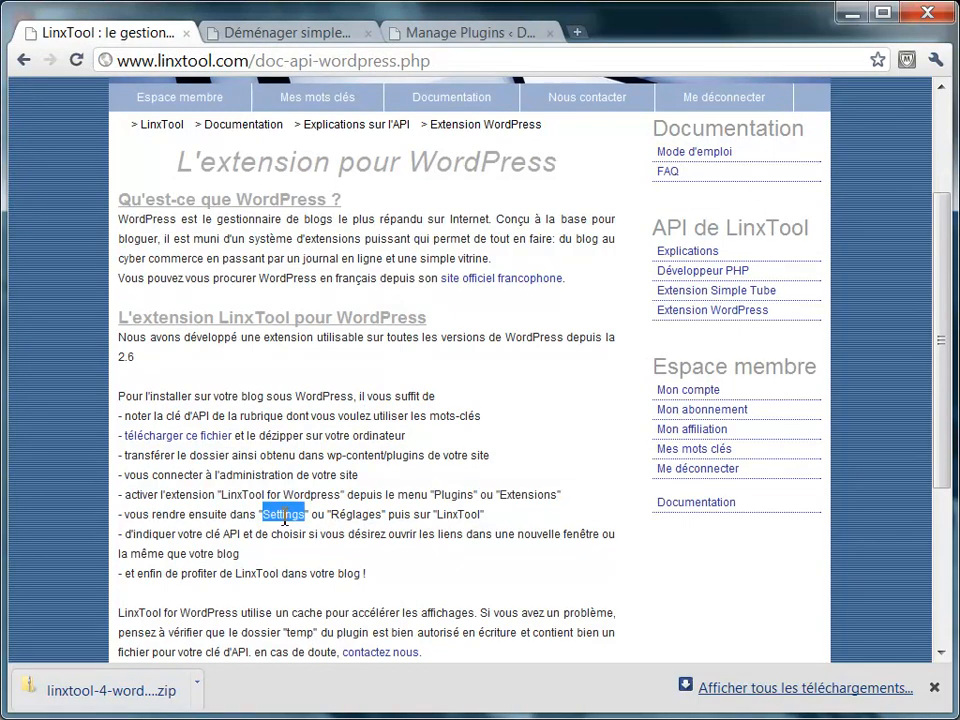
{"action": "triple_click", "coordinate": [284, 513]}
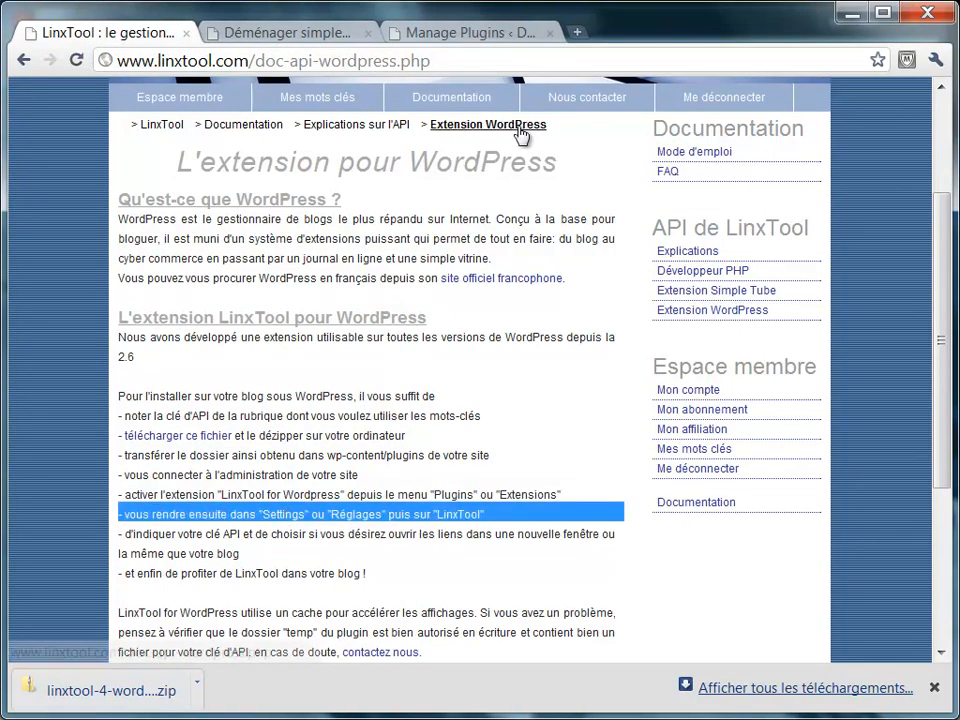
{"action": "left_click", "coordinate": [499, 33]}
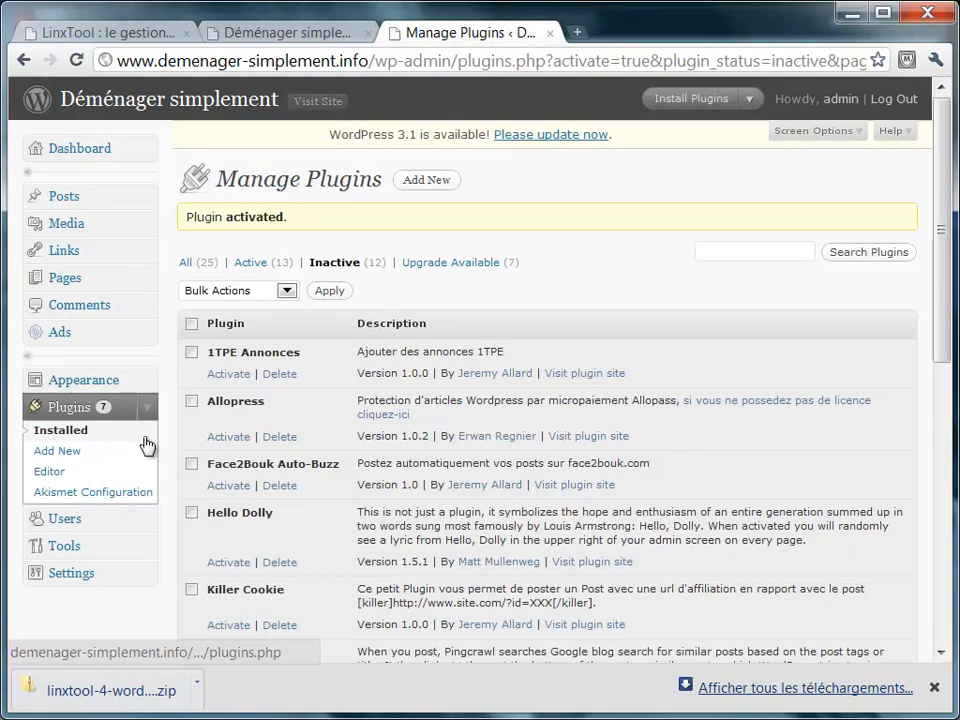
{"action": "left_click", "coordinate": [147, 576]}
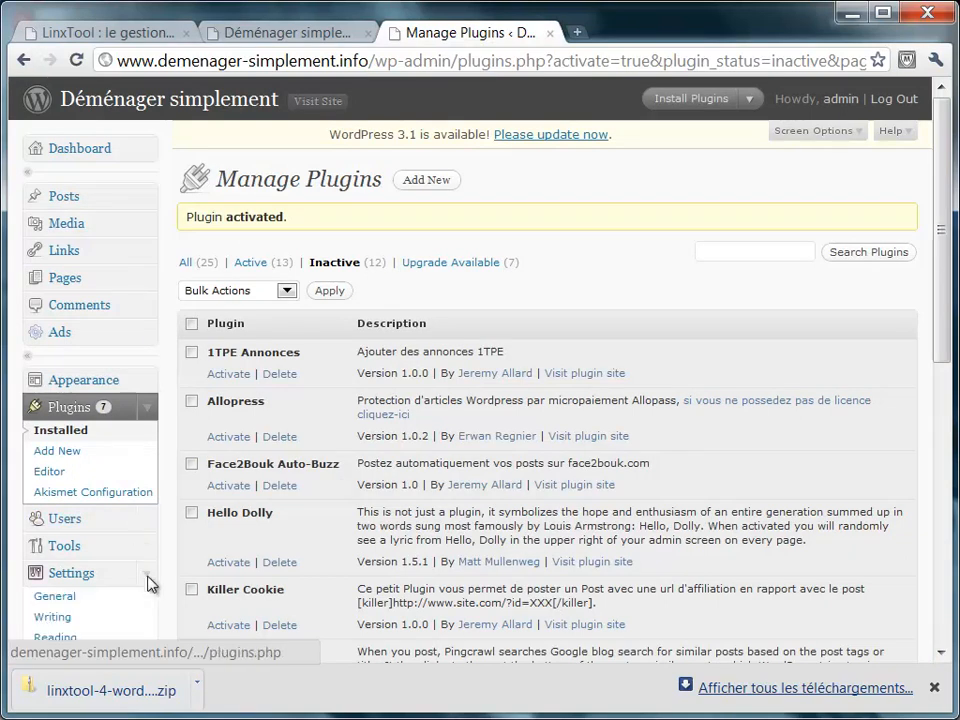
{"action": "scroll", "coordinate": [147, 582], "scroll_direction": "down", "scroll_amount": 2}
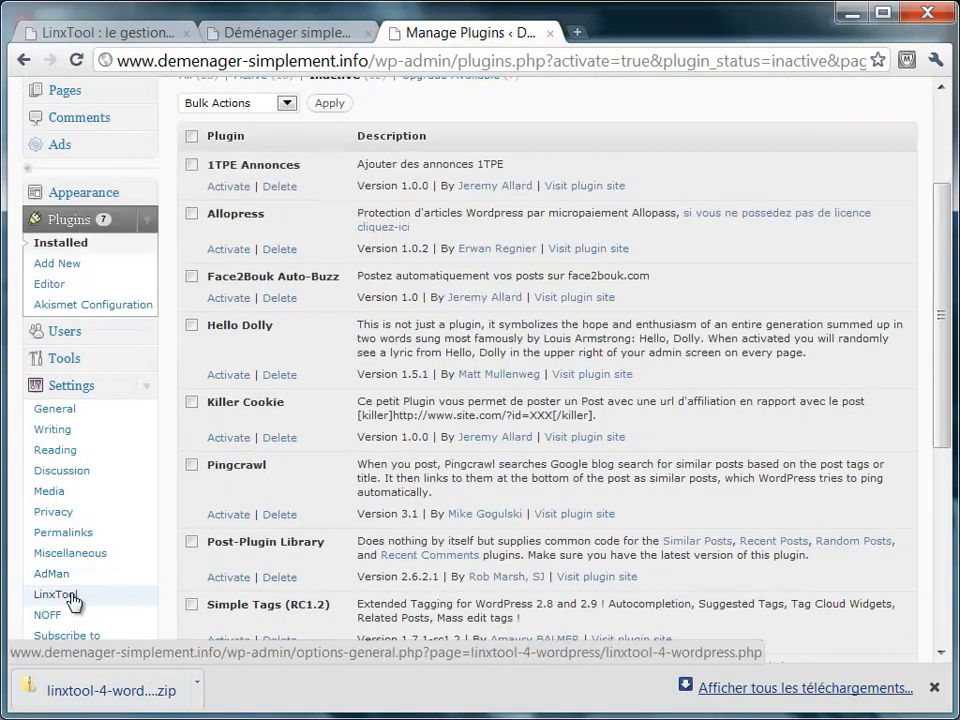
On the LinxTool settings page, enter the API key, keep links in a nouvelle fenêtre, and save.
{"action": "left_click", "coordinate": [69, 593]}
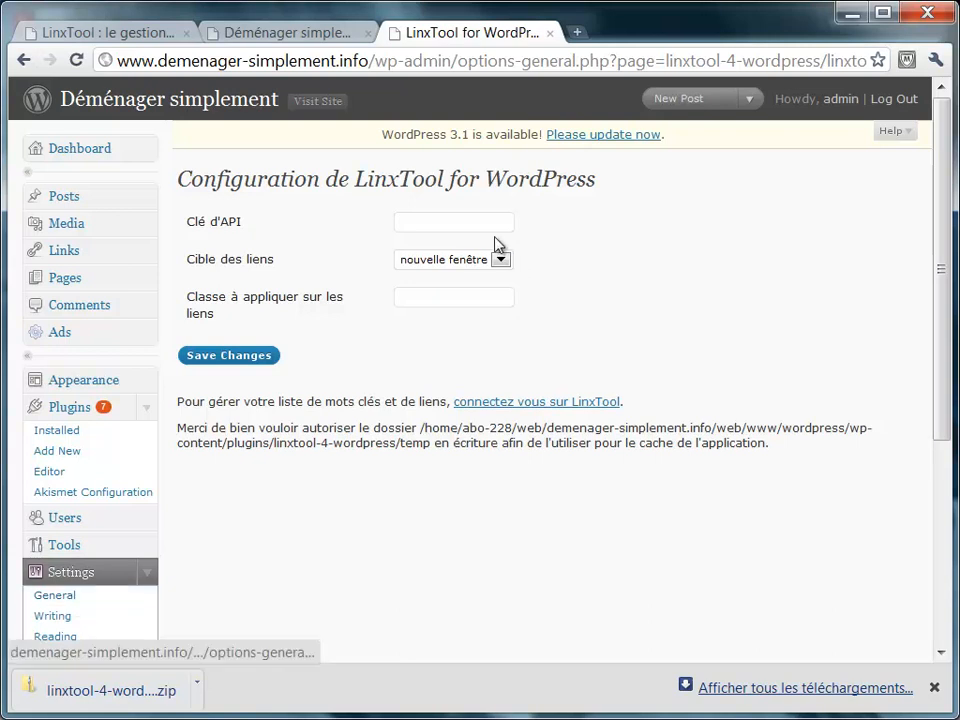
{"action": "left_click", "coordinate": [484, 222]}
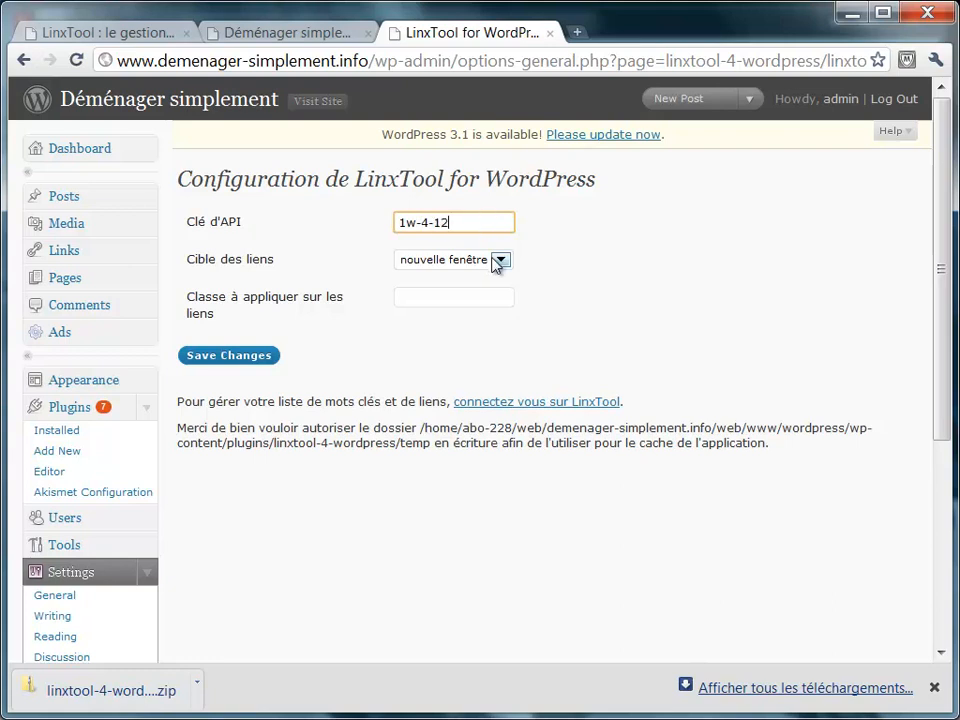
{"action": "left_click", "coordinate": [495, 264]}
{"action": "left_click", "coordinate": [497, 262]}
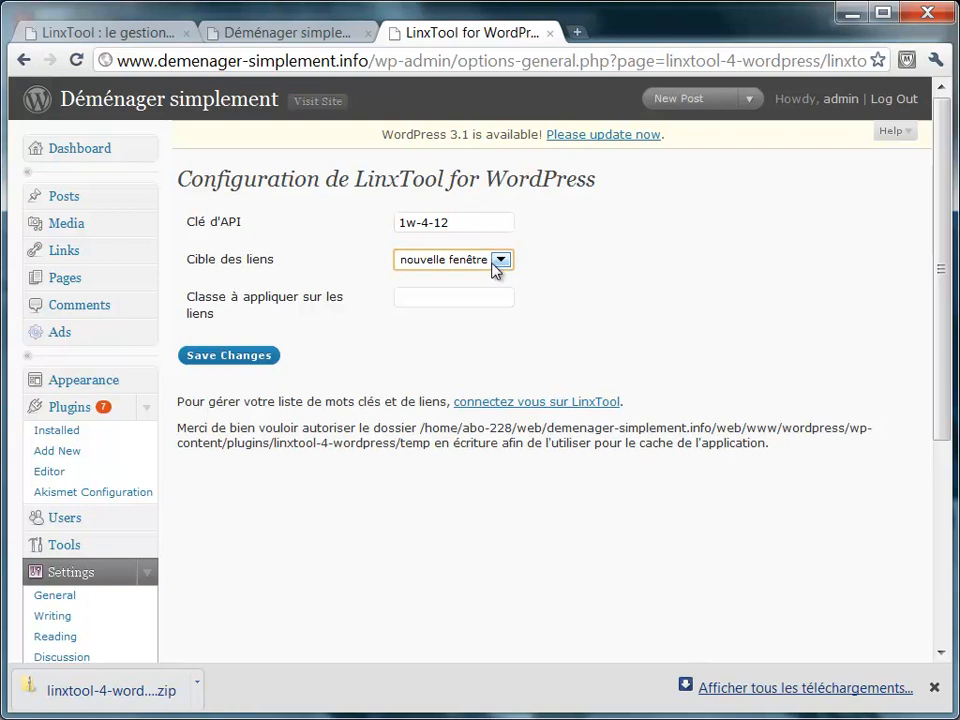
{"action": "left_click", "coordinate": [488, 295]}
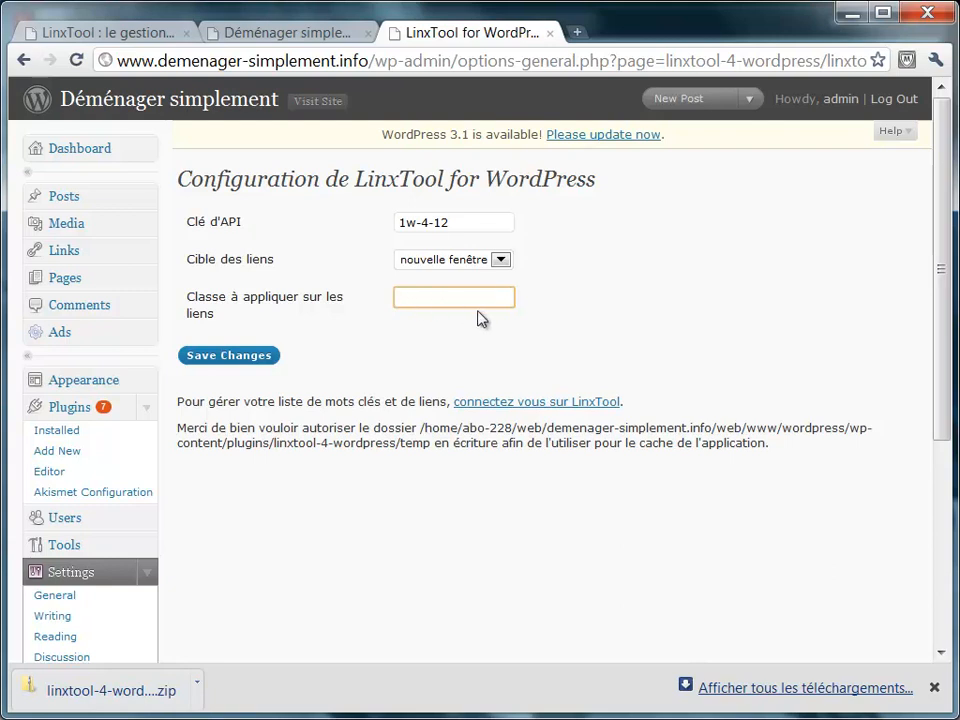
{"action": "left_click", "coordinate": [244, 358]}
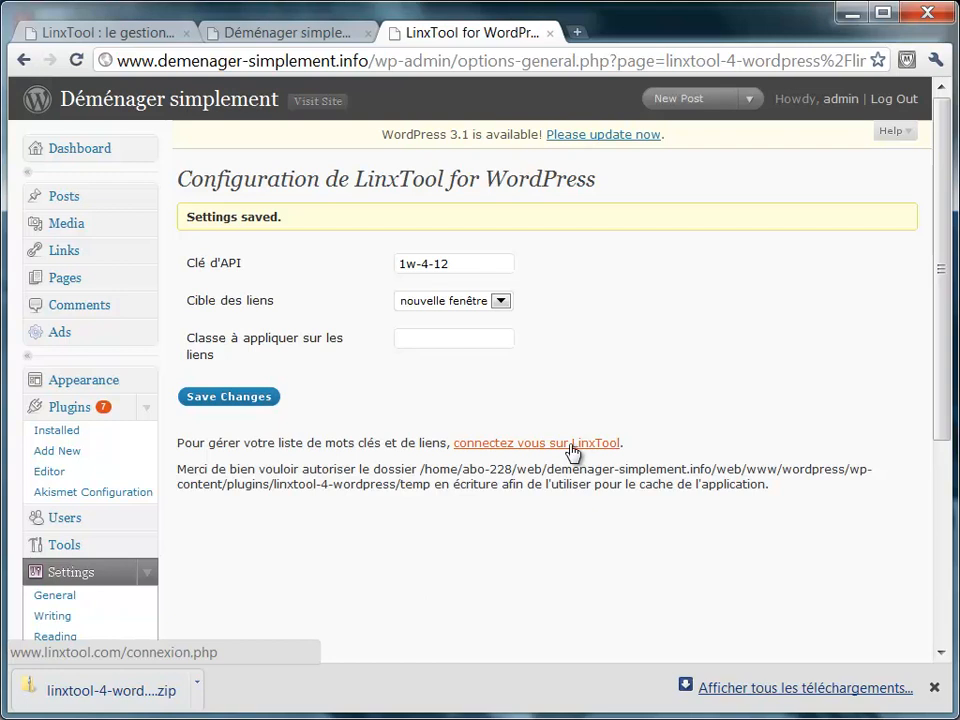
Select the temp folder path in the write-permission notice, then switch to FileZilla.
{"action": "triple_click", "coordinate": [389, 469]}
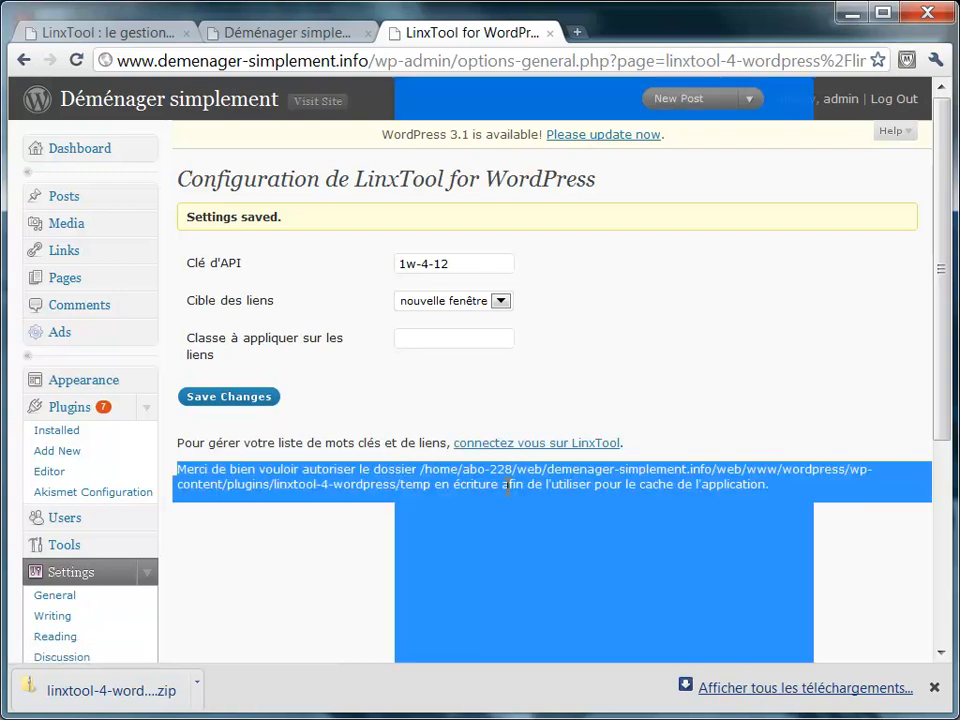
{"action": "left_click", "coordinate": [507, 487]}
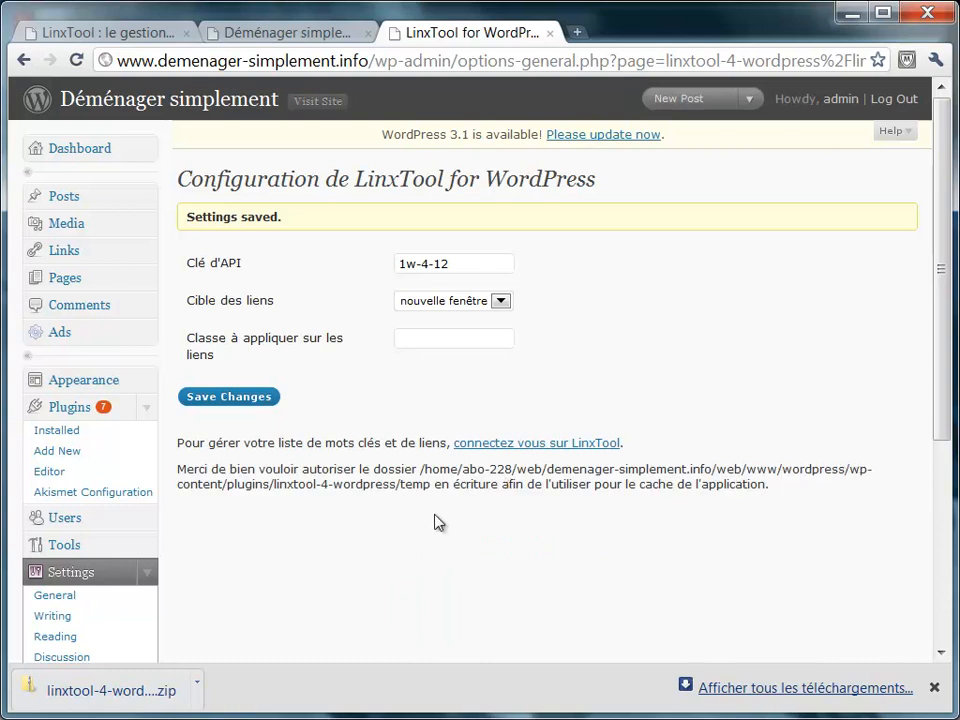
{"action": "left_click_drag", "start_coordinate": [425, 489], "coordinate": [333, 487]}
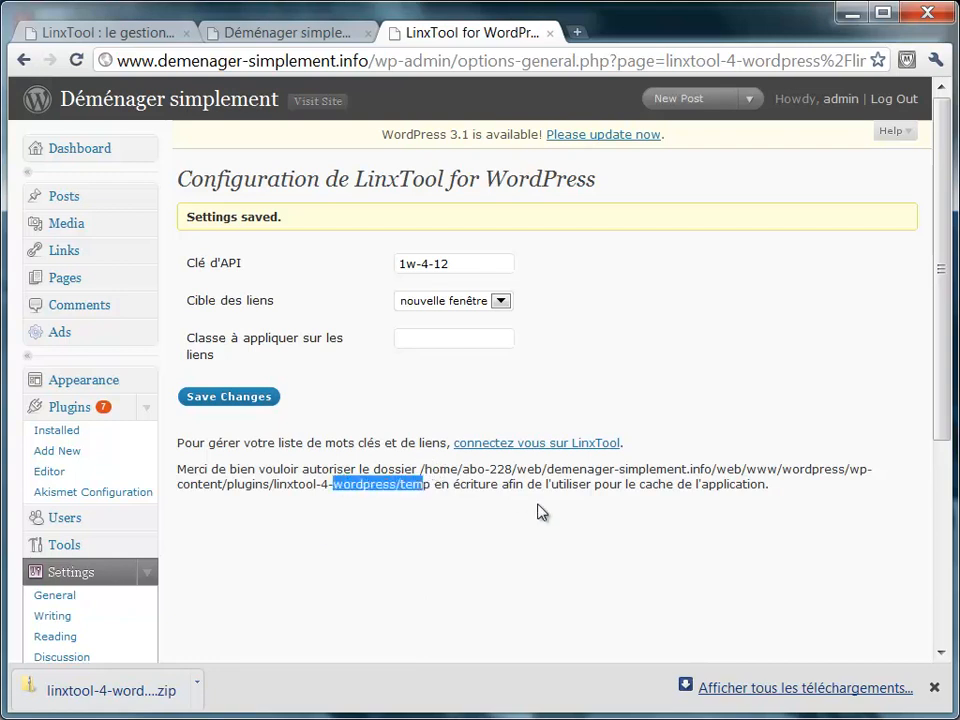
{"action": "key", "text": "alt+Tab"}
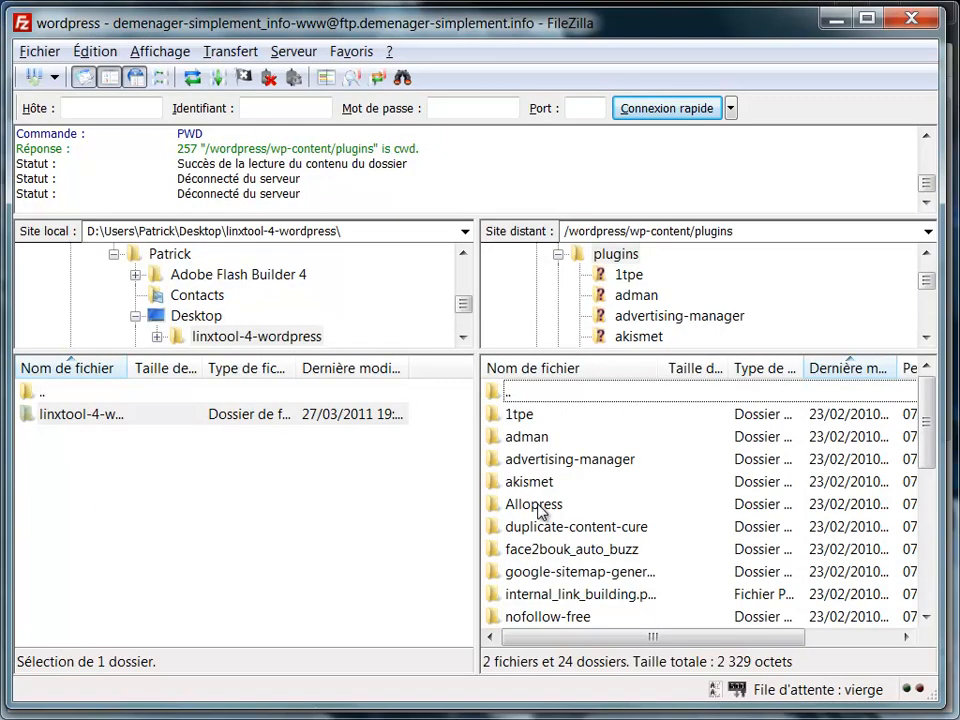
Give the server's linxtool-4-wordpress/temp folder 757 permissions with public write, then re-save the LinxTool settings.
{"action": "left_click", "coordinate": [664, 576]}
{"action": "scroll", "coordinate": [665, 580], "scroll_direction": "down", "scroll_amount": 6}
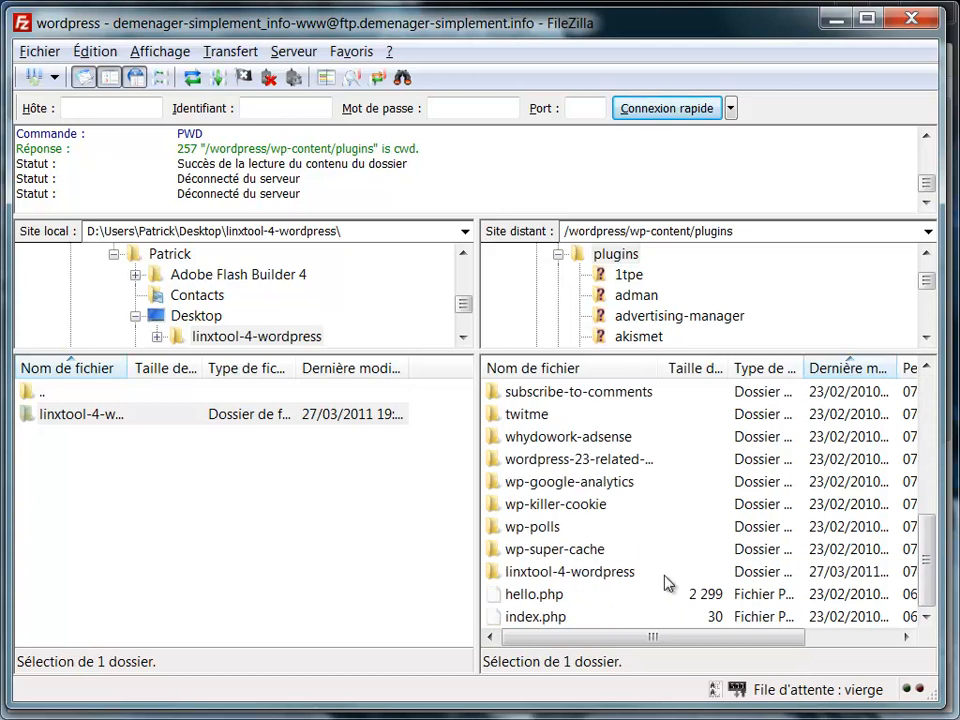
{"action": "double_click", "coordinate": [599, 574]}
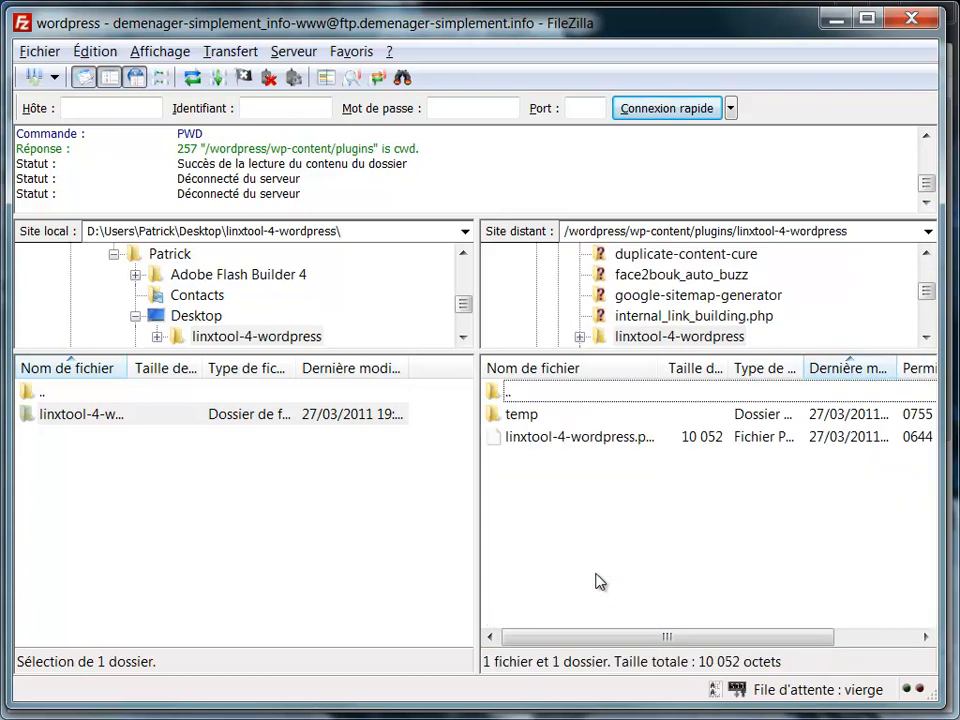
{"action": "right_click", "coordinate": [524, 414]}
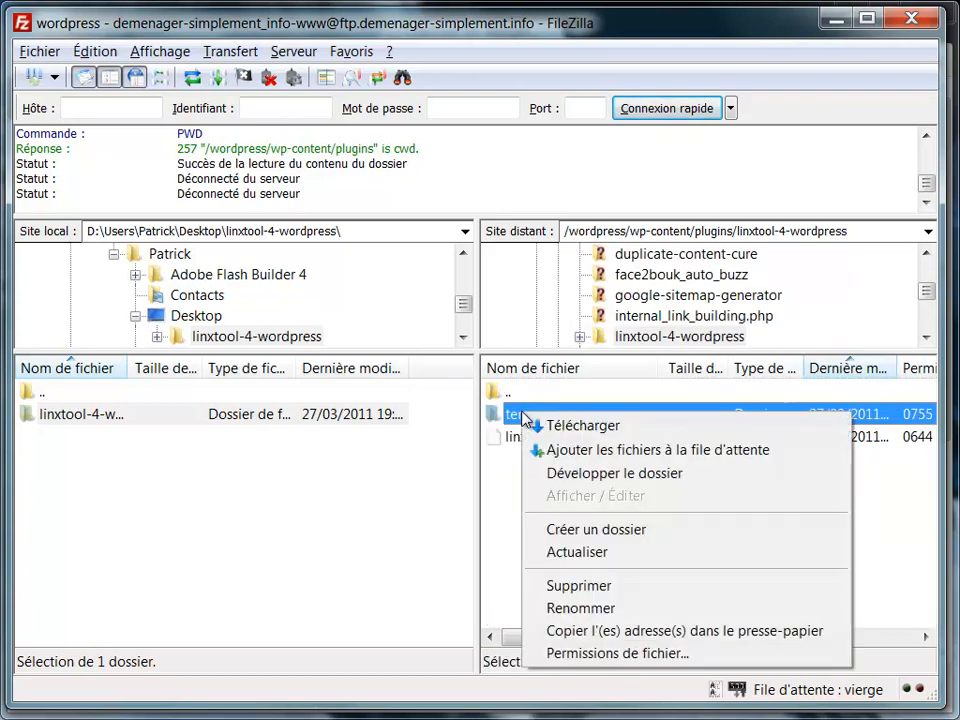
{"action": "left_click", "coordinate": [654, 658]}
{"action": "left_click", "coordinate": [716, 509]}
{"action": "left_click", "coordinate": [665, 688]}
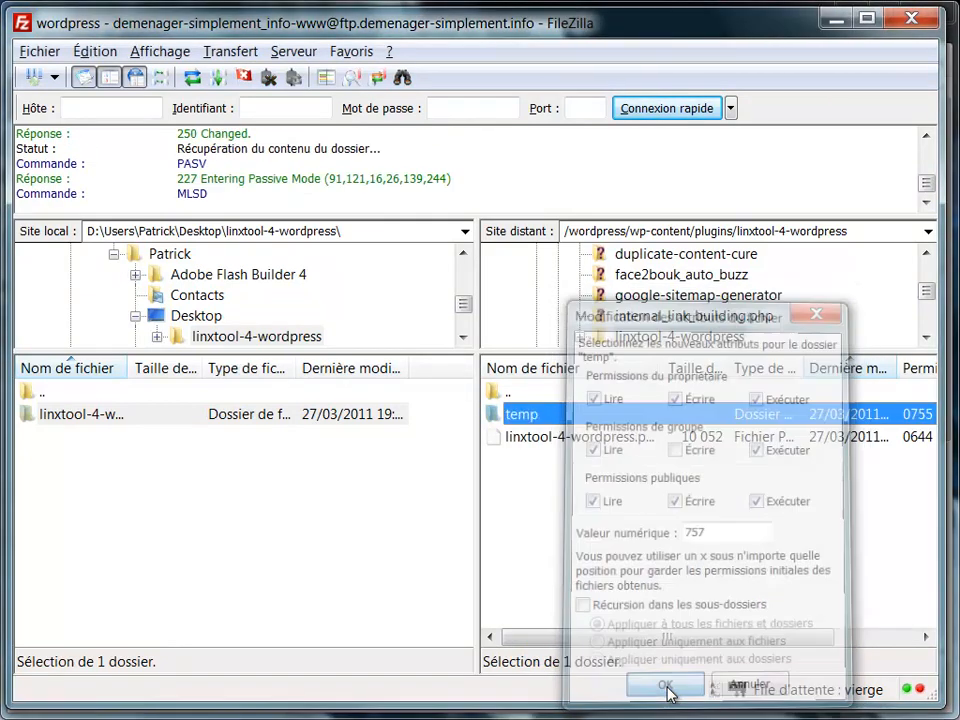
{"action": "key", "text": "alt+Tab"}
{"action": "left_click", "coordinate": [245, 397]}
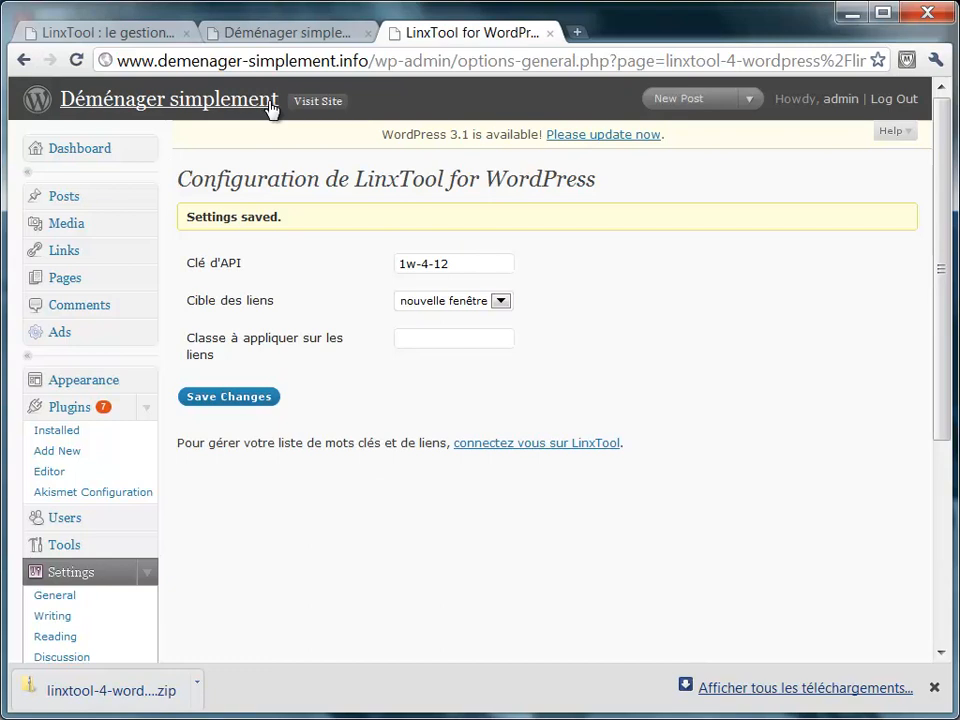
Reload the blog's home page and test the new Paris keyword link, closing the paris.fr page.
{"action": "left_click", "coordinate": [287, 40]}
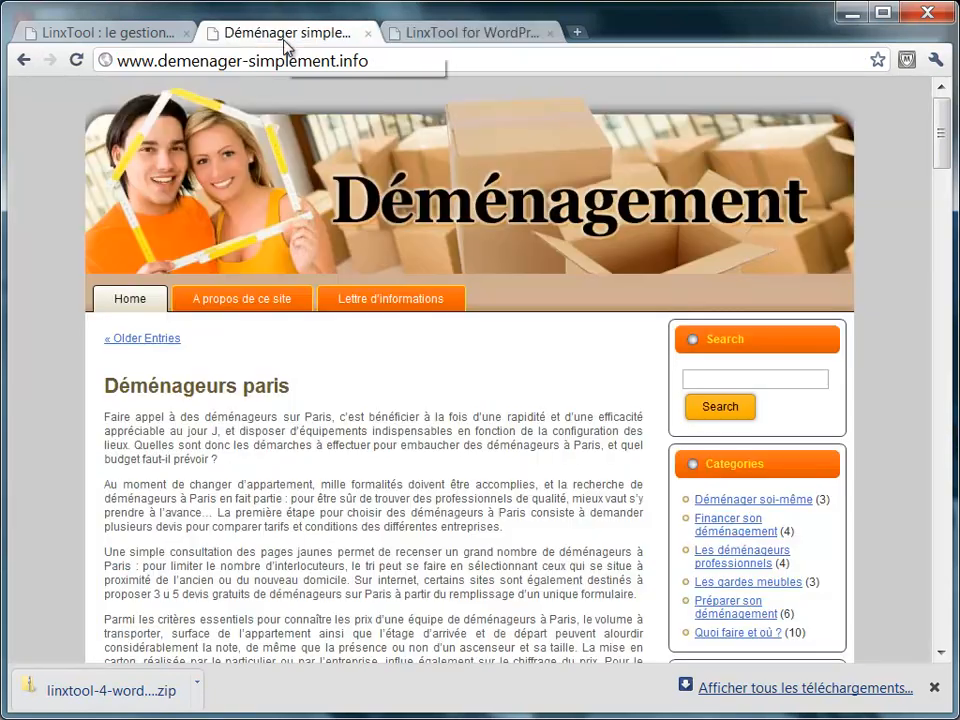
{"action": "left_click", "coordinate": [131, 301]}
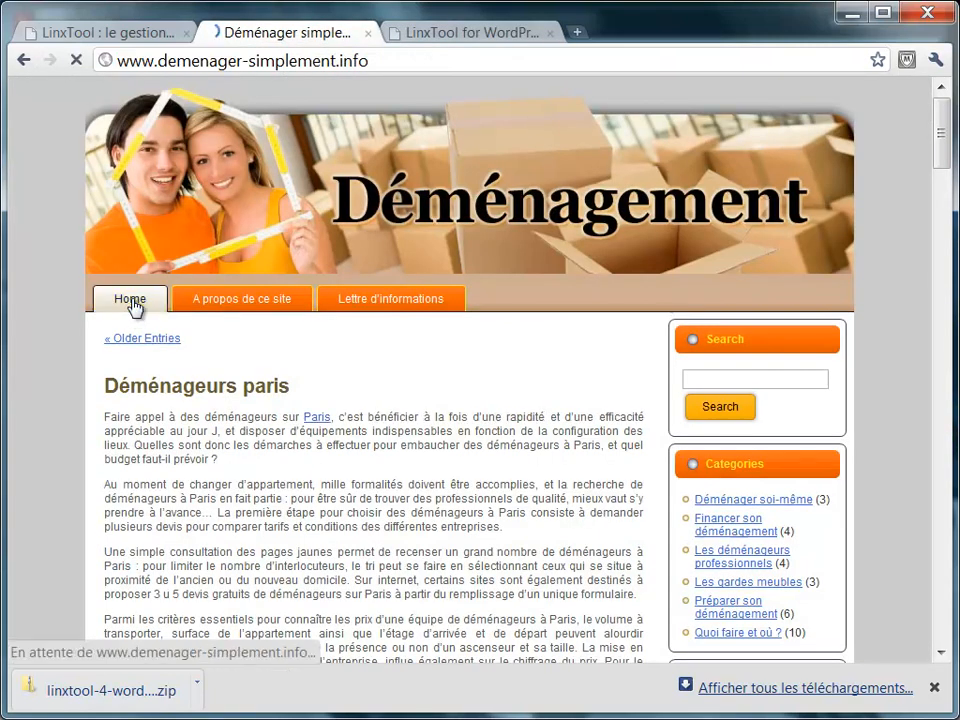
{"action": "left_click", "coordinate": [311, 421]}
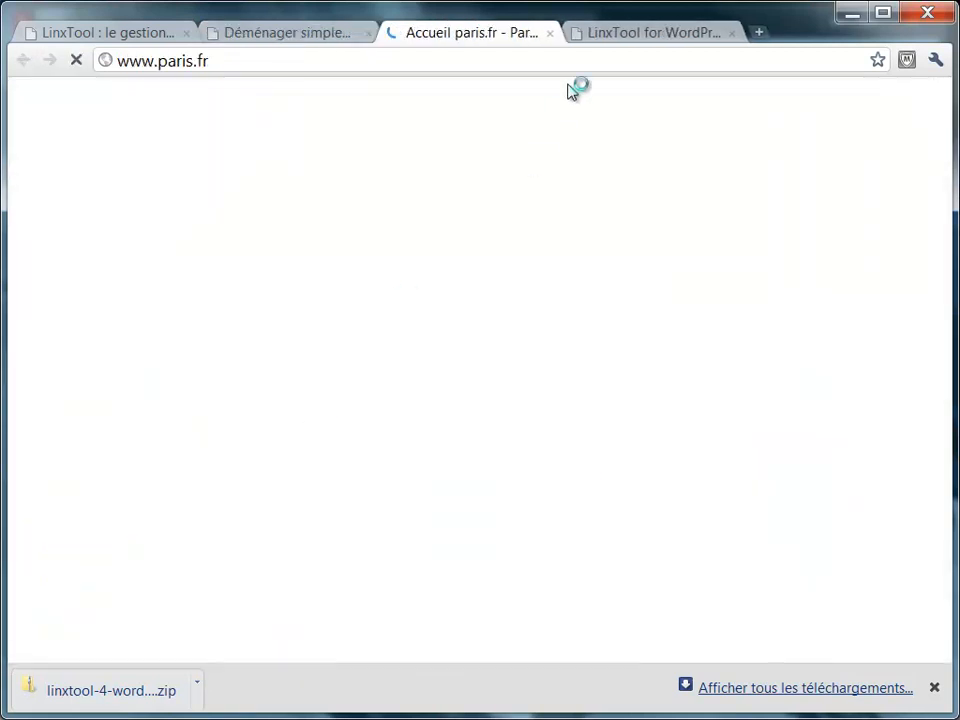
{"action": "left_click", "coordinate": [549, 35]}
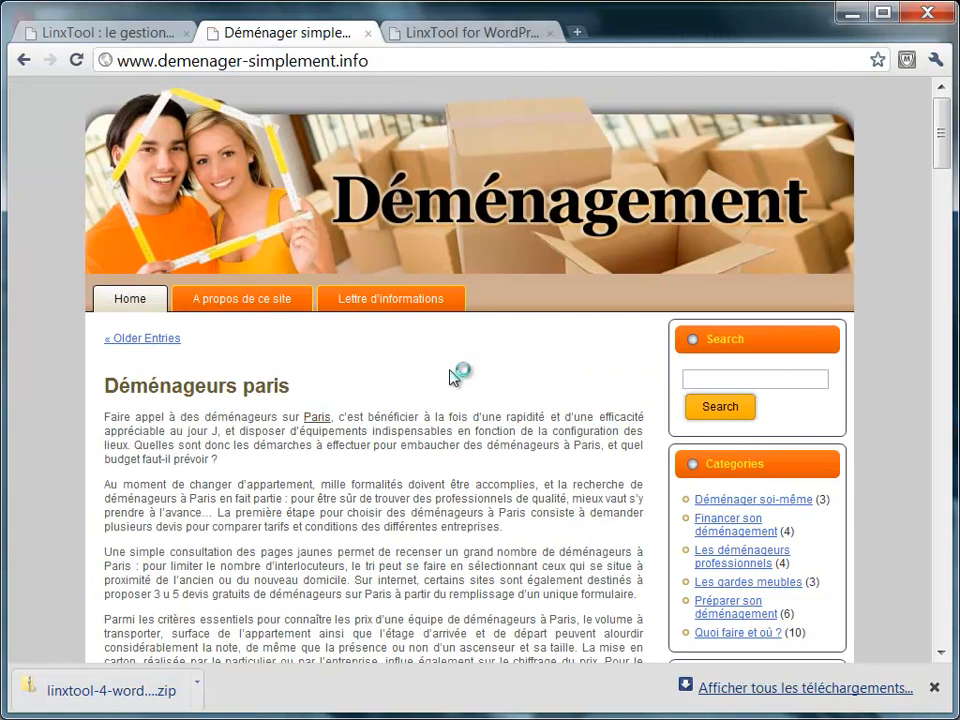
Scroll through the blog posts to check keyword links like déménageur, then return to the LinxTool documentation.
{"action": "scroll", "coordinate": [452, 375], "scroll_direction": "down", "scroll_amount": 7}
{"action": "scroll", "coordinate": [451, 374], "scroll_direction": "down", "scroll_amount": 1}
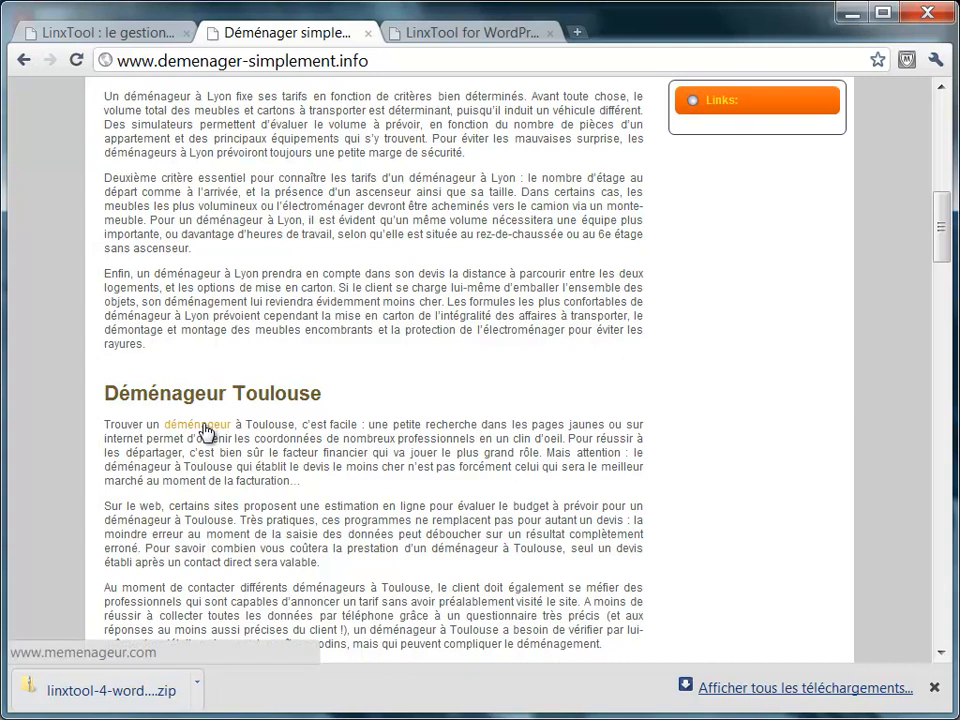
{"action": "scroll", "coordinate": [476, 197], "scroll_direction": "up", "scroll_amount": 1}
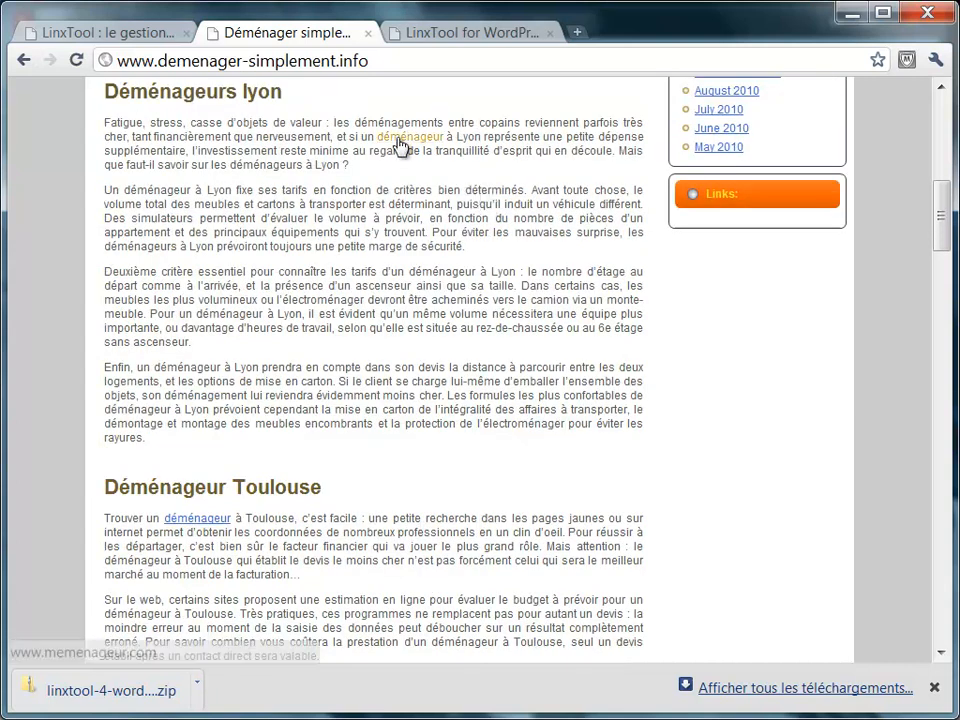
{"action": "scroll", "coordinate": [318, 376], "scroll_direction": "down", "scroll_amount": 3}
{"action": "scroll", "coordinate": [318, 376], "scroll_direction": "down", "scroll_amount": 8}
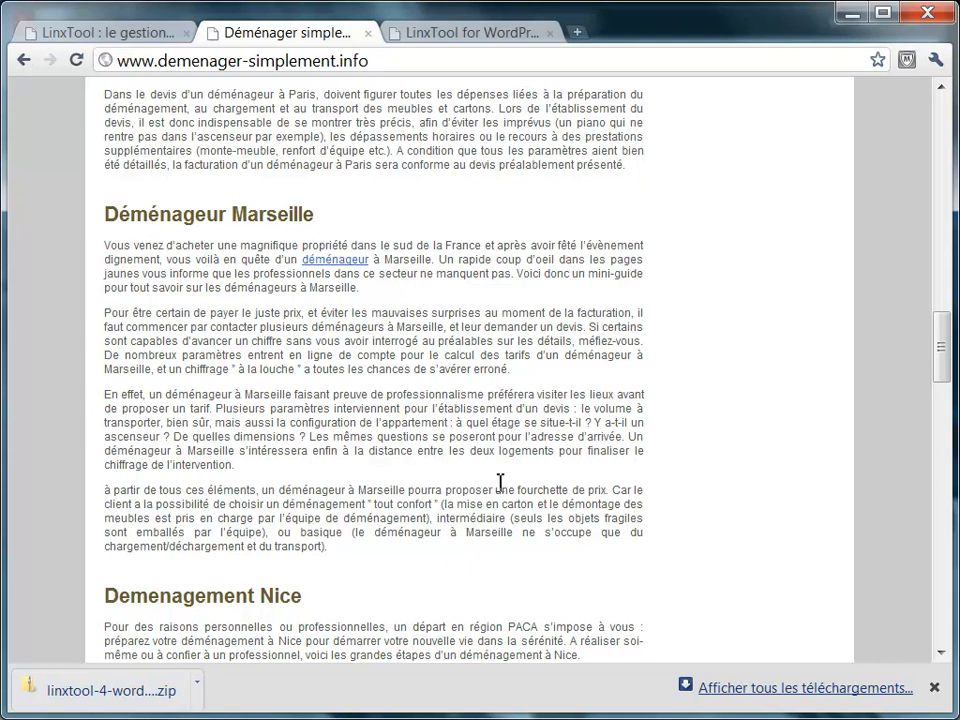
{"action": "left_click", "coordinate": [151, 35]}
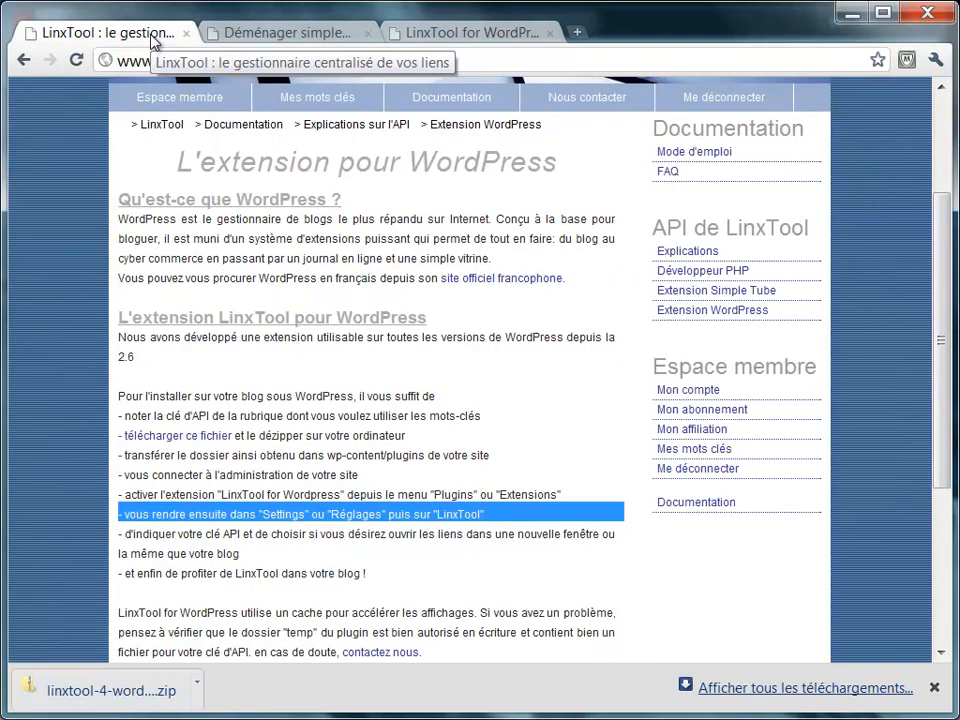